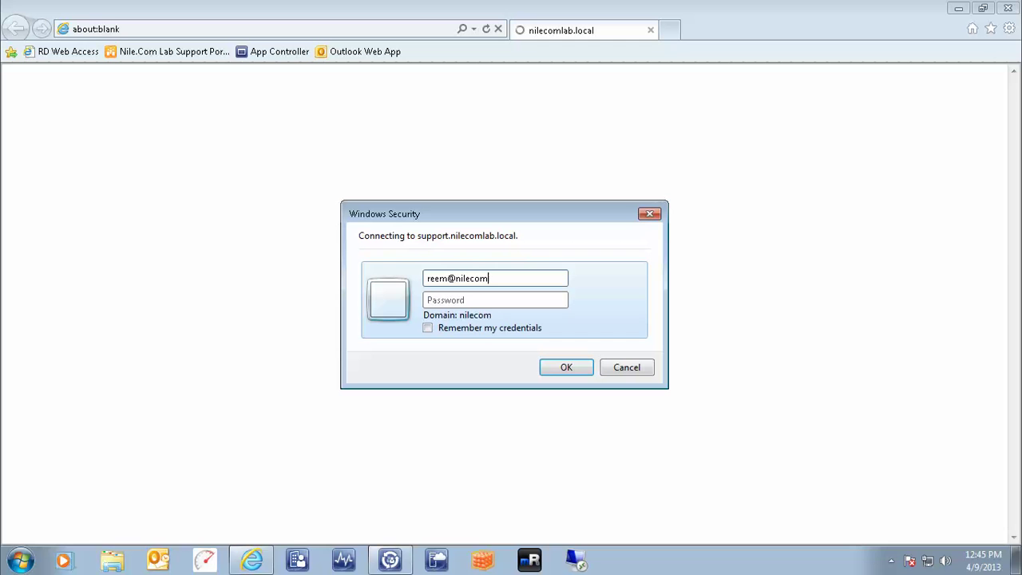
Sign in to the Lab Support Portal with the domain credentials, using another account at the second prompt
text(lab)
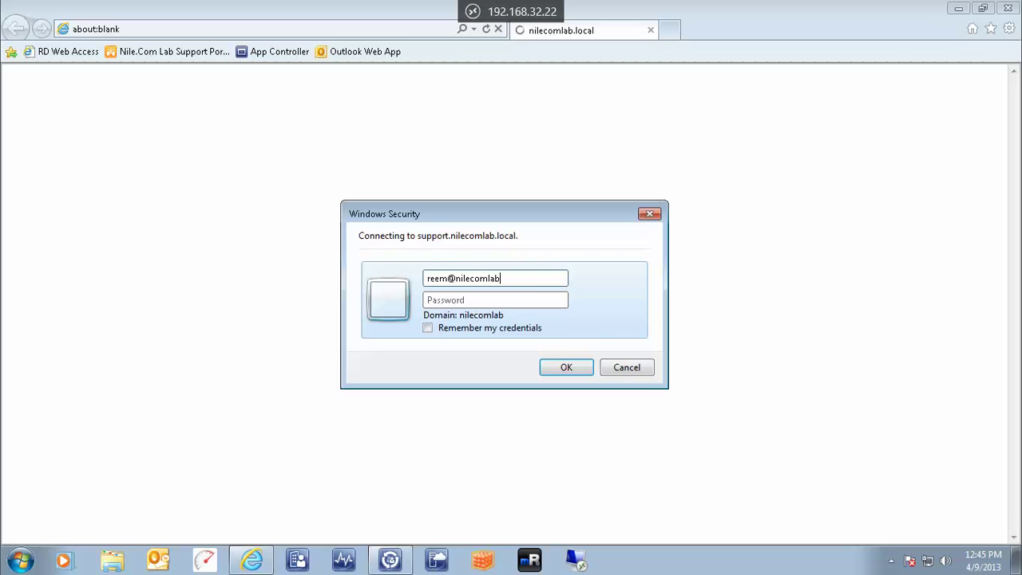
text(.lo)
text(******)
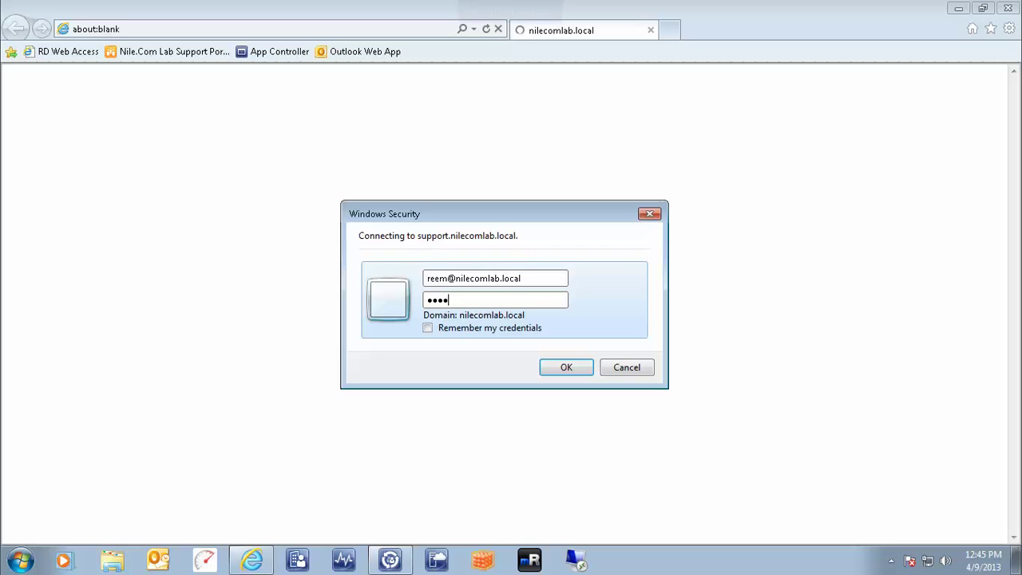
key(Return)
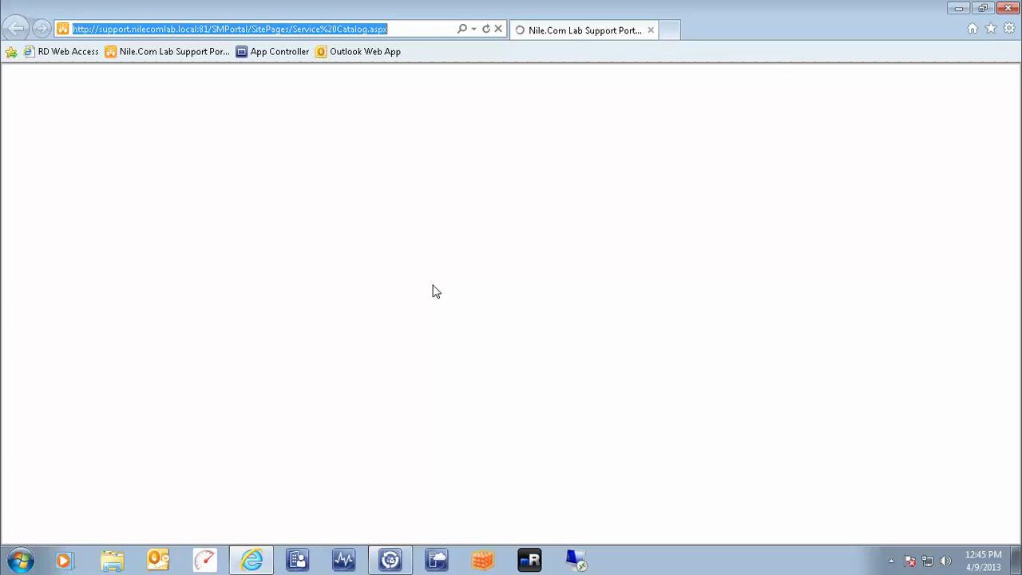
click(427, 321)
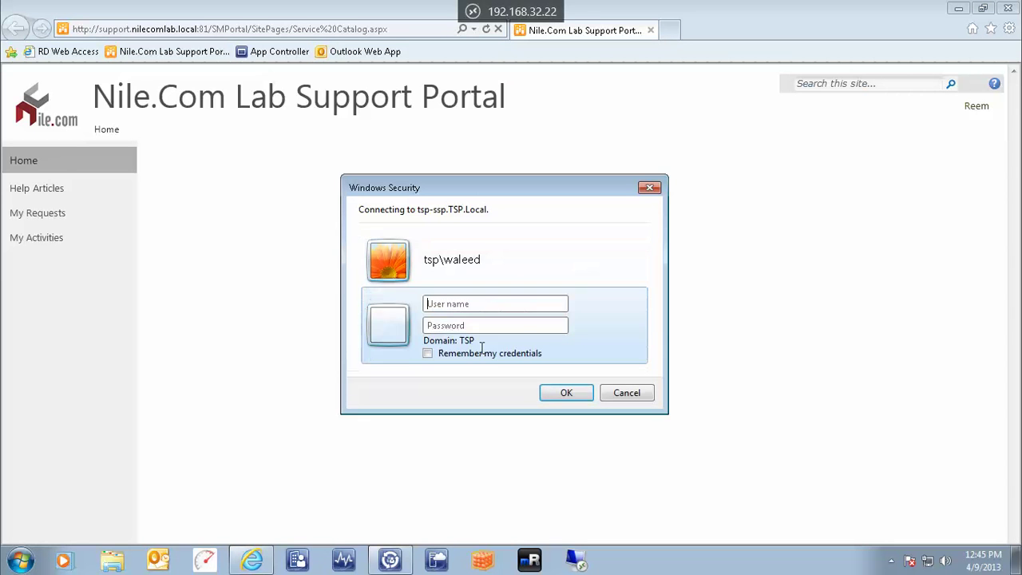
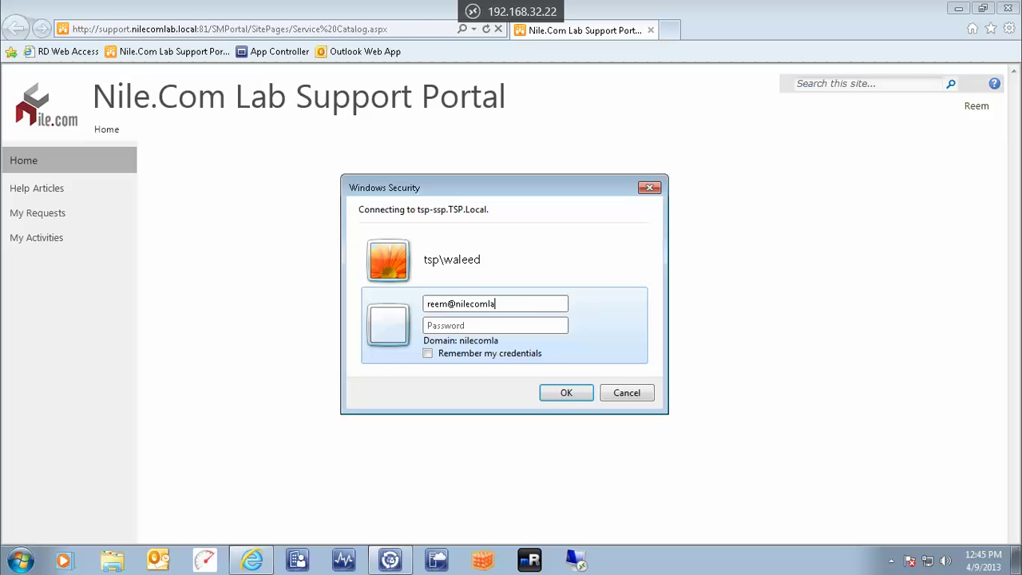
key(Tab)
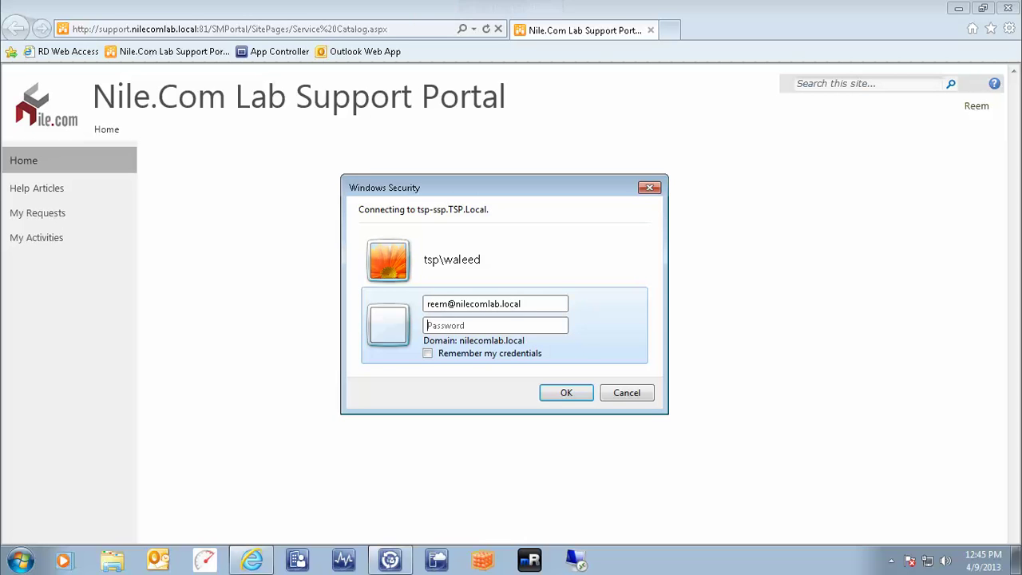
text(••••••••)
key(Return)
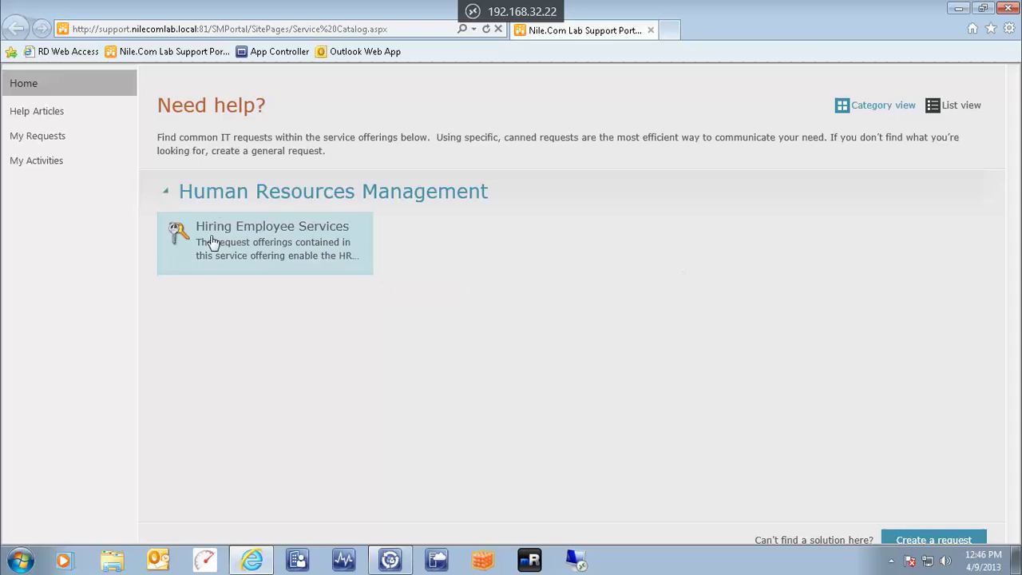
Open the Provisioning New Employee Request form under Hiring Employee Services
click(268, 234)
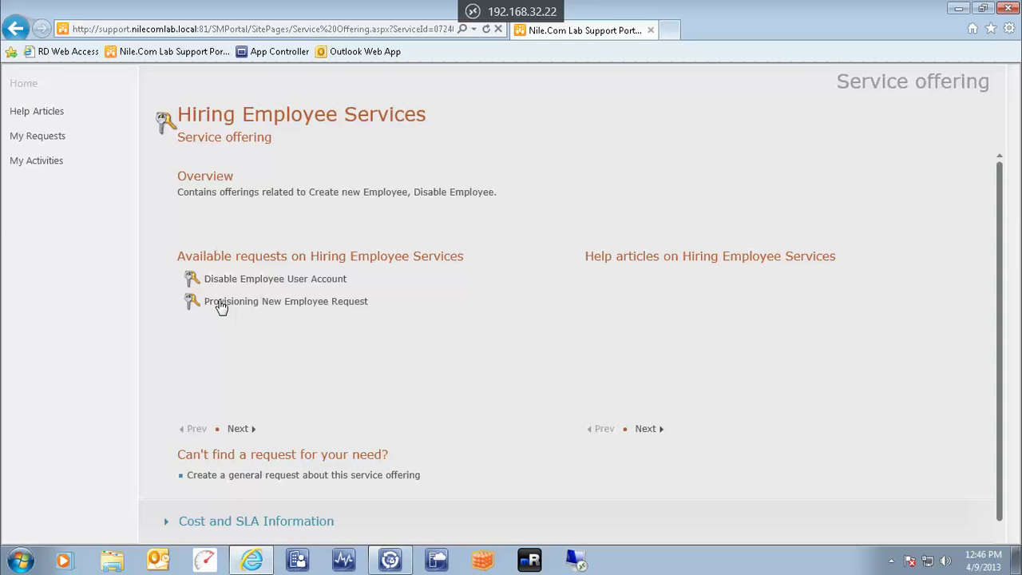
click(221, 305)
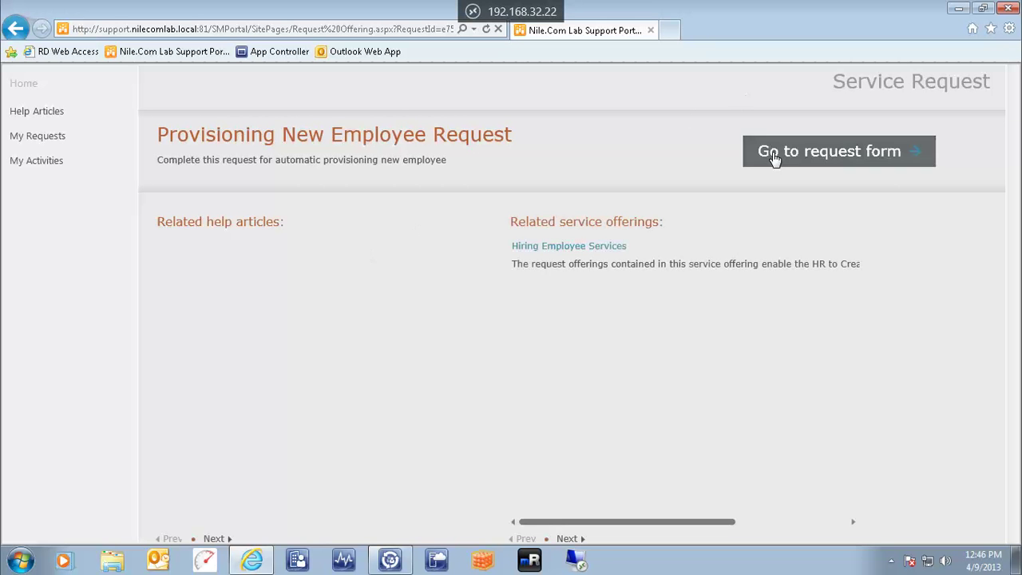
click(790, 151)
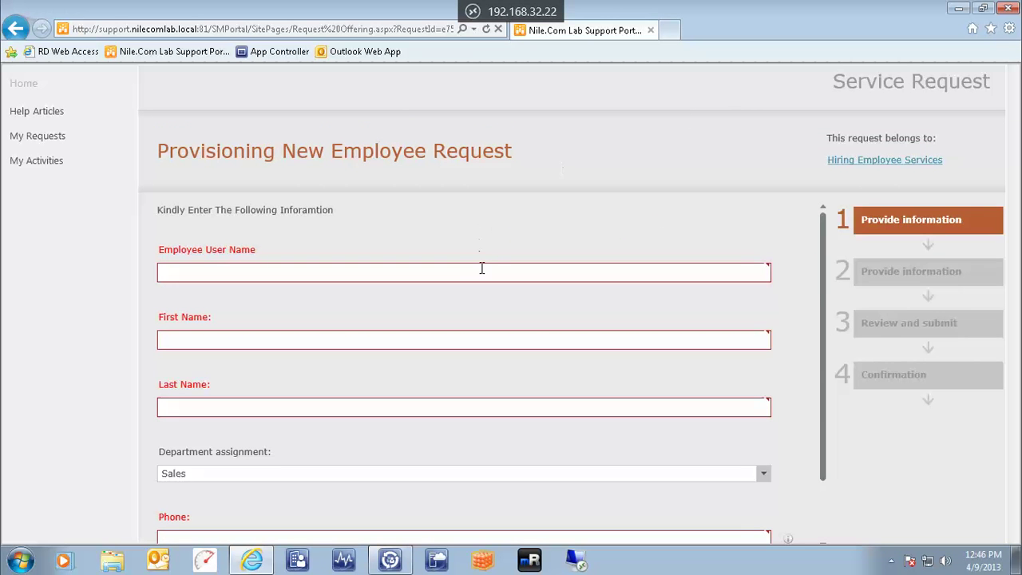
Enter the new employee's user name, first name and last name
click(485, 271)
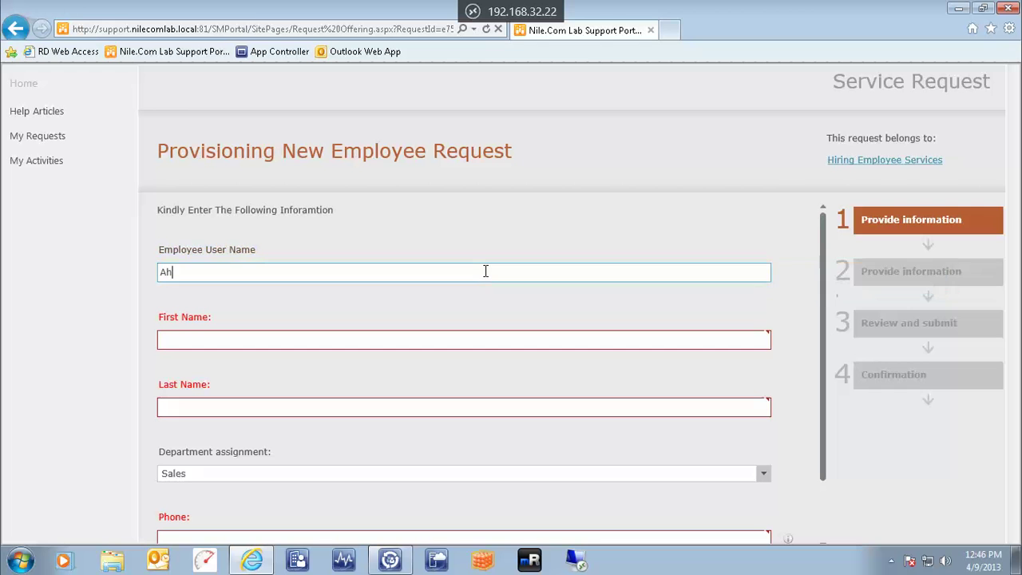
key(Tab)
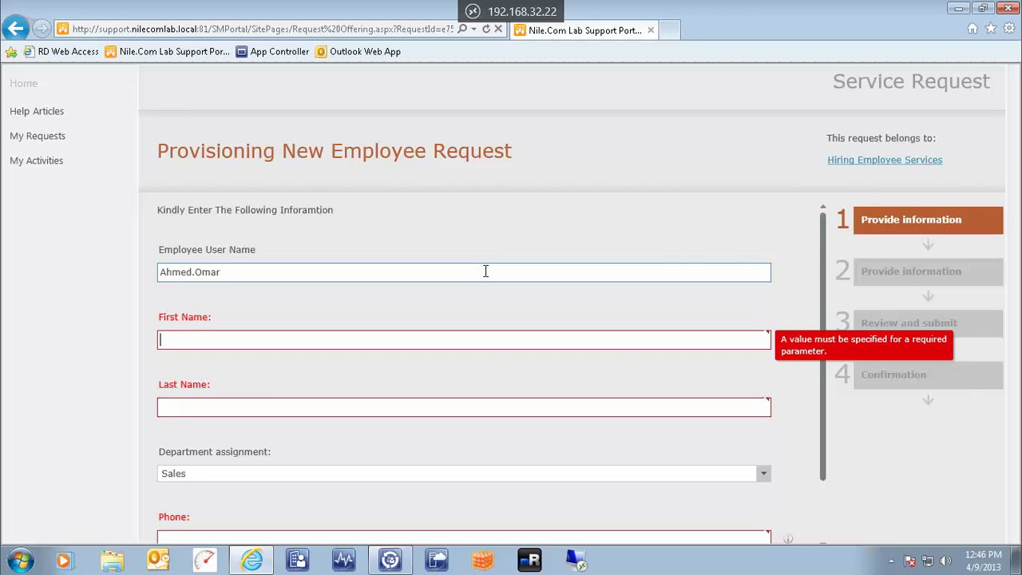
key(Tab)
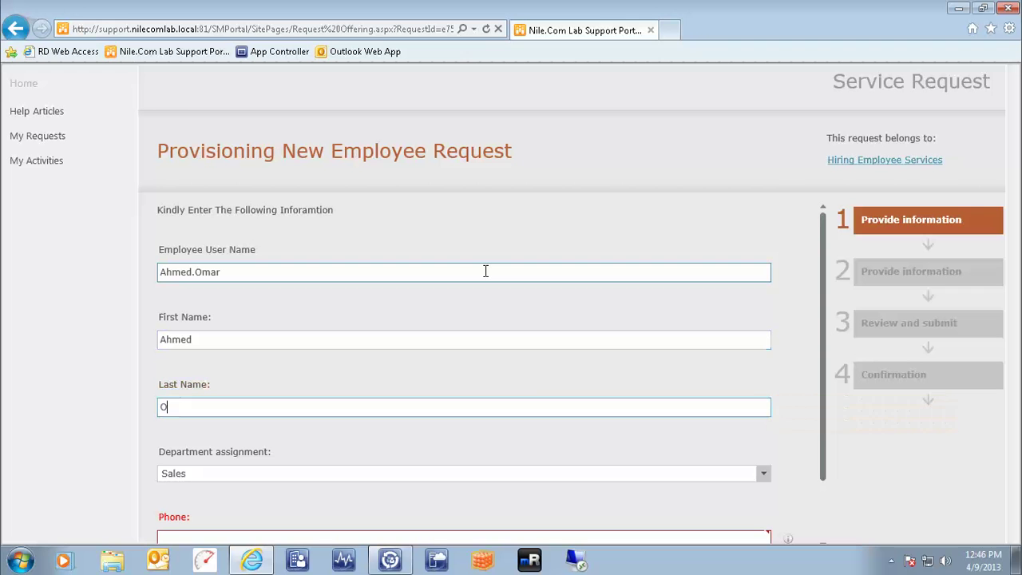
key(Tab)
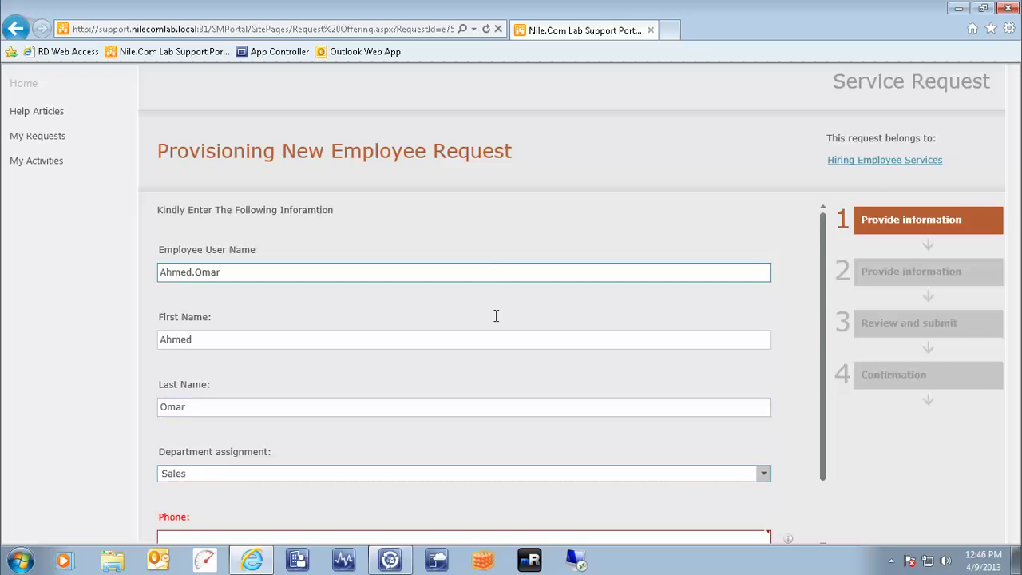
Keep Sales as the department, enter the employee's phone number and continue
click(763, 474)
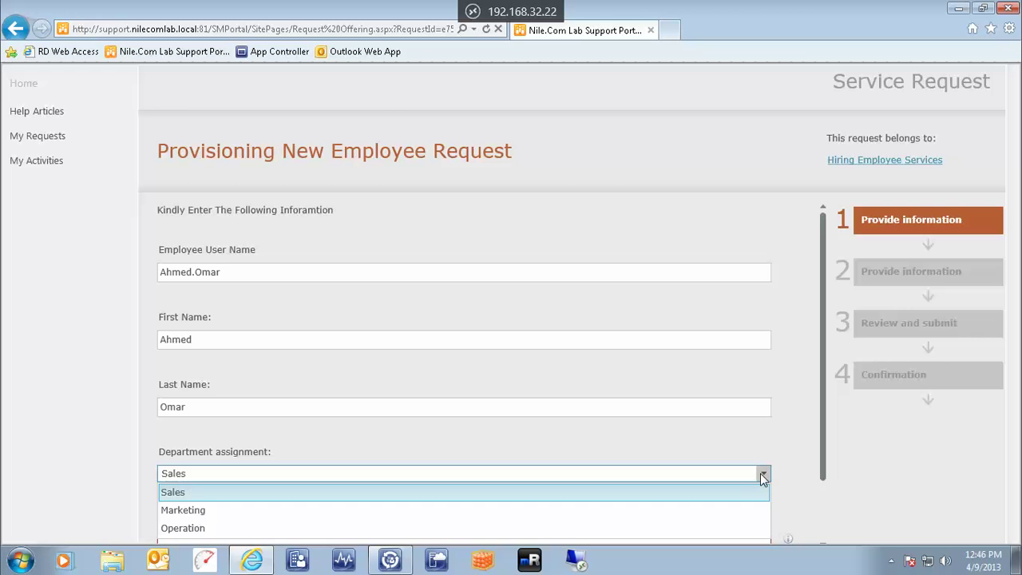
click(763, 476)
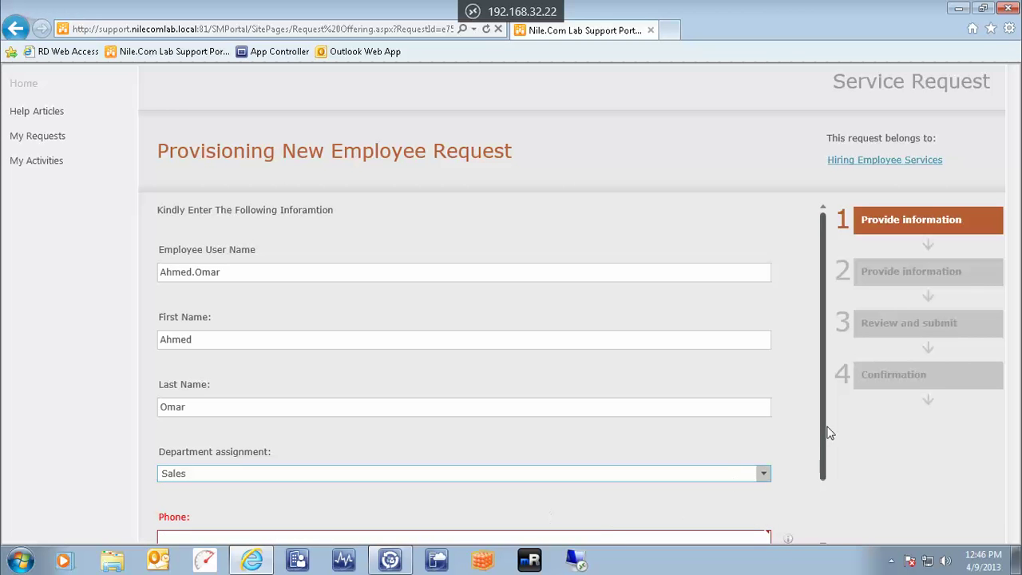
drag(826, 434, 833, 493)
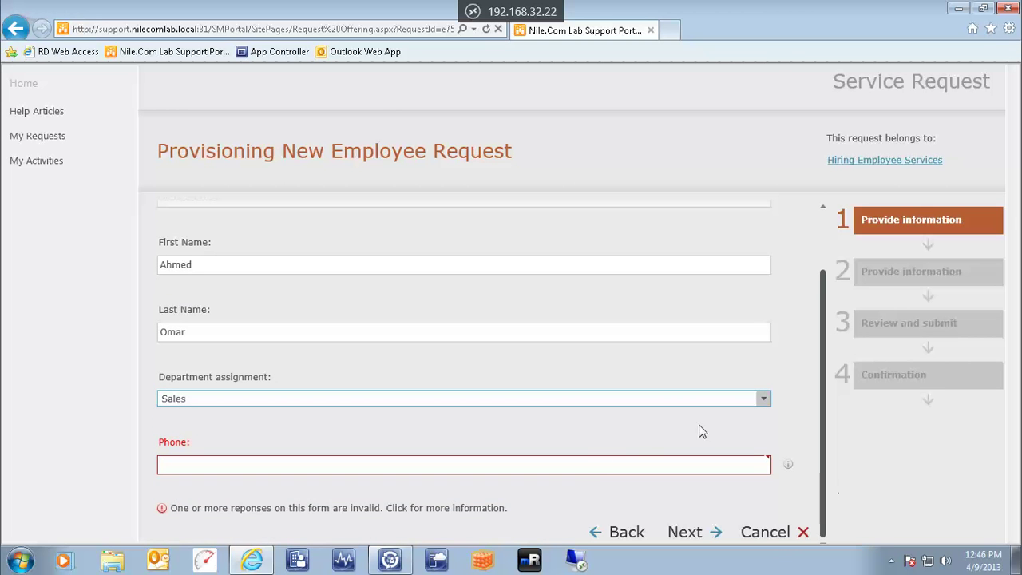
click(601, 466)
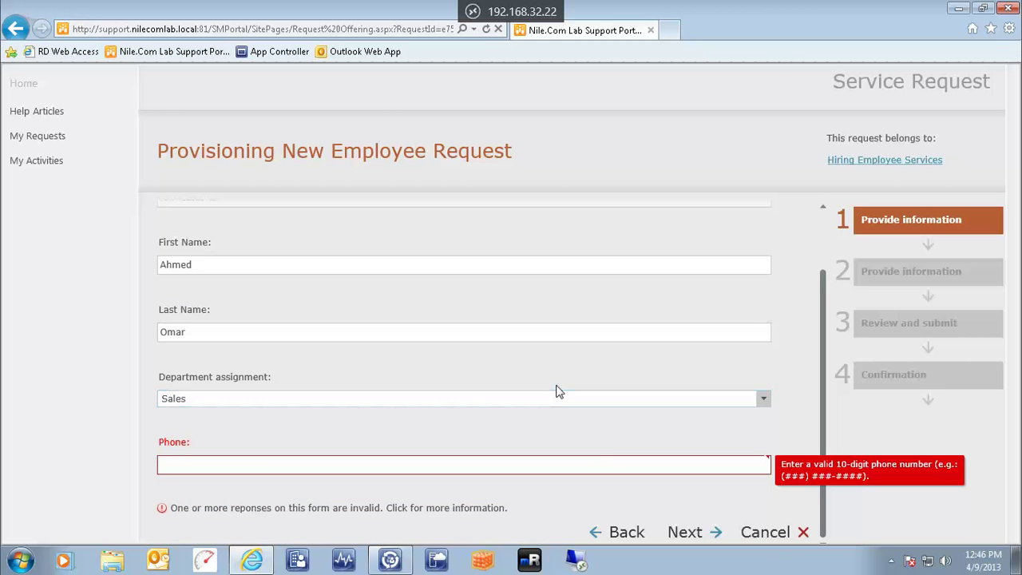
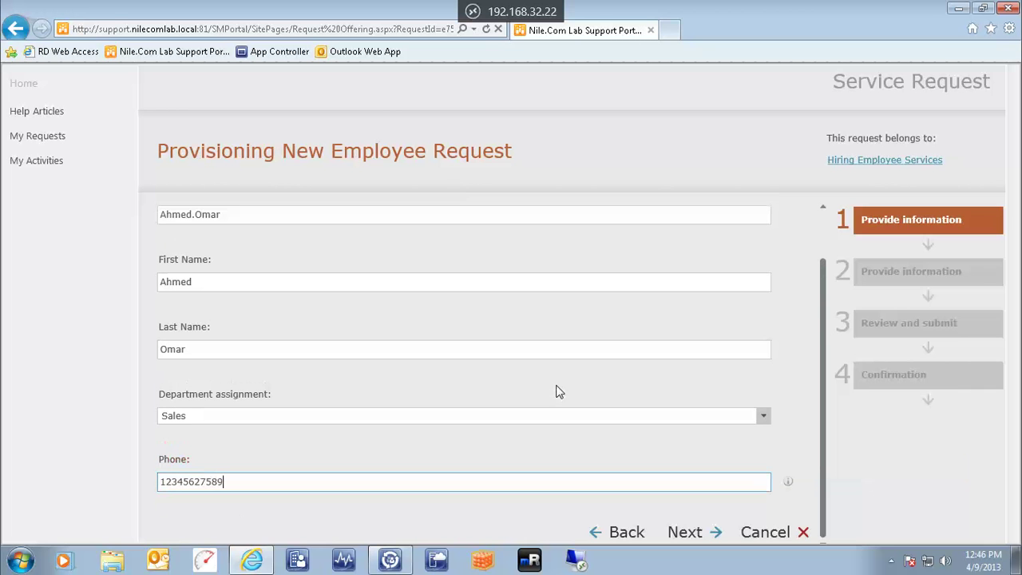
click(689, 533)
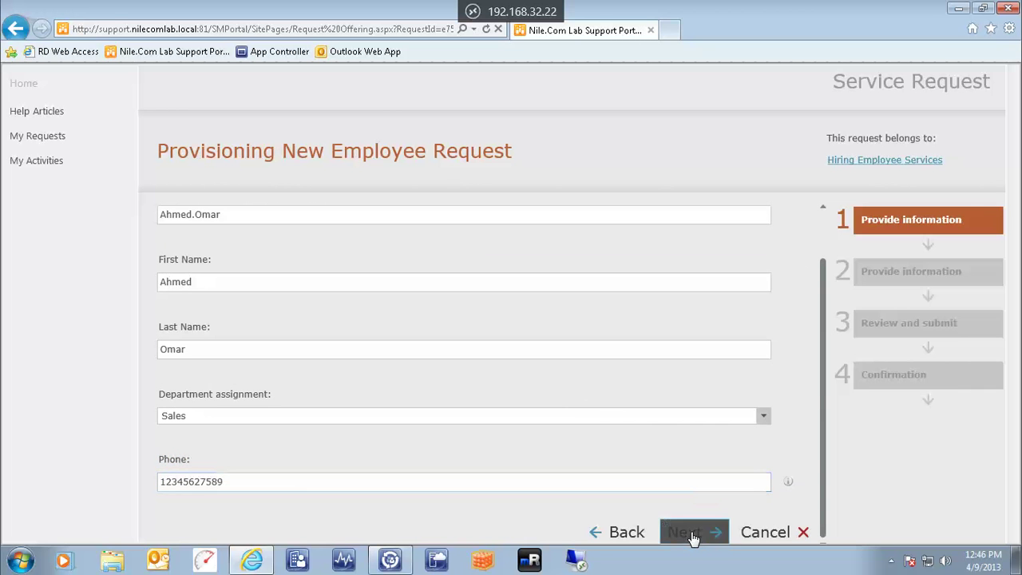
Enter the new employee's e-mail address and account password
click(440, 271)
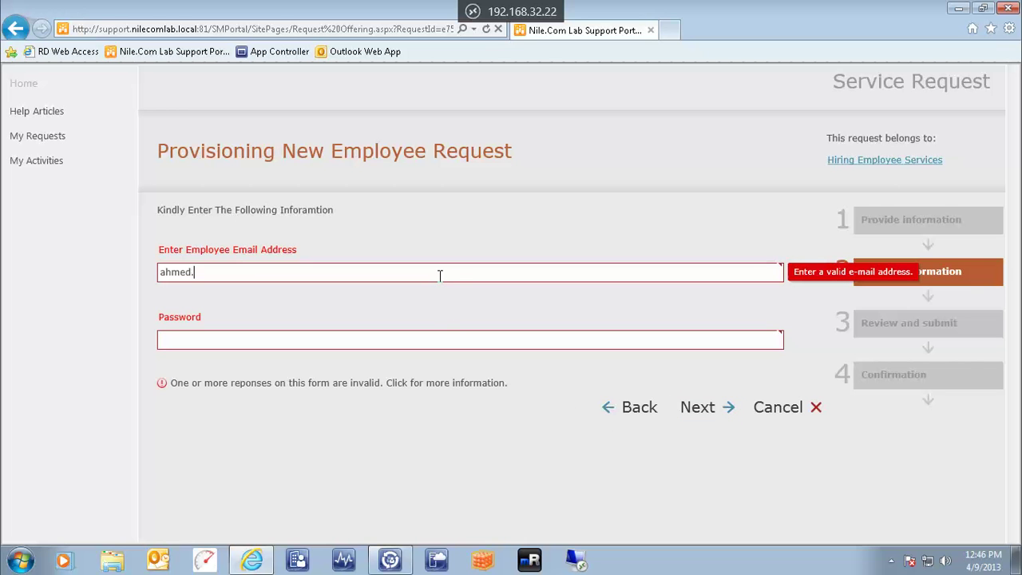
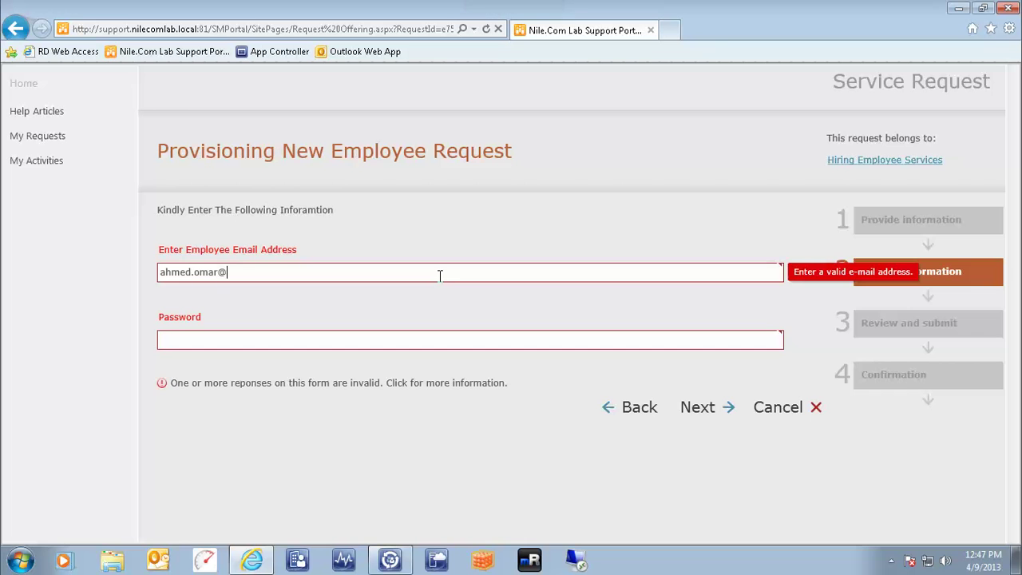
key(Tab)
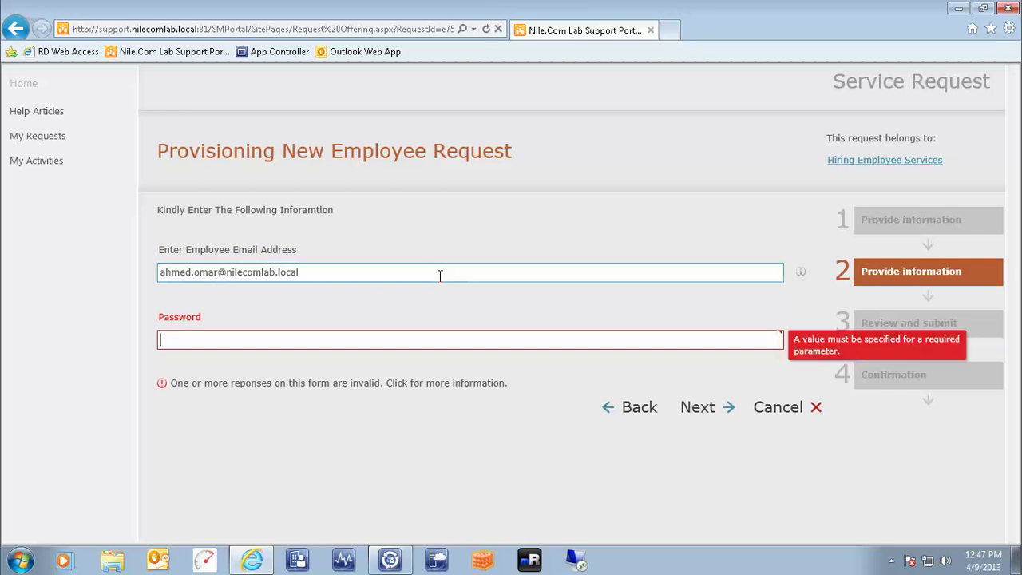
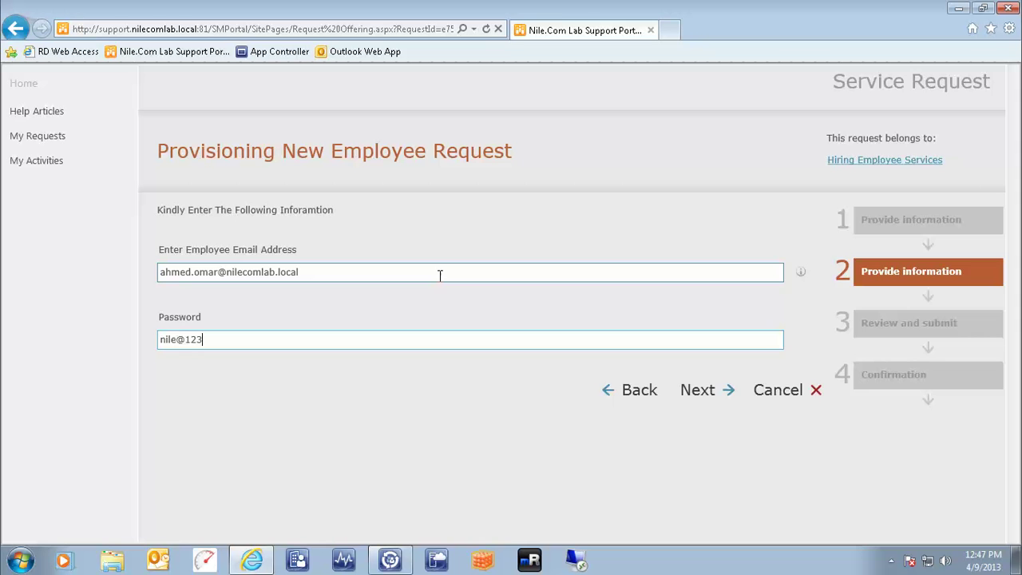
Review the request summary and submit the provisioning request
click(697, 393)
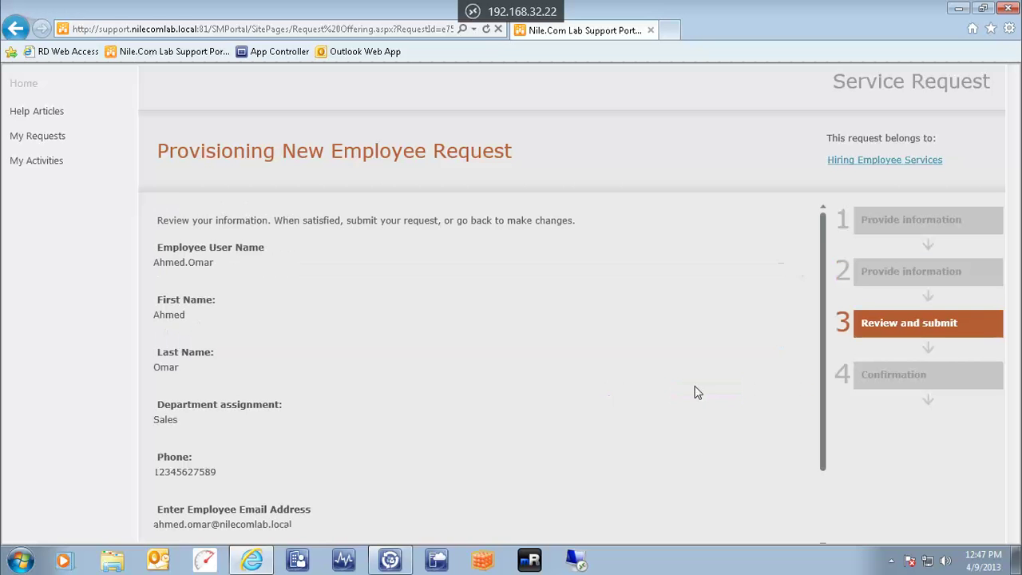
scroll(556, 329, down, 2)
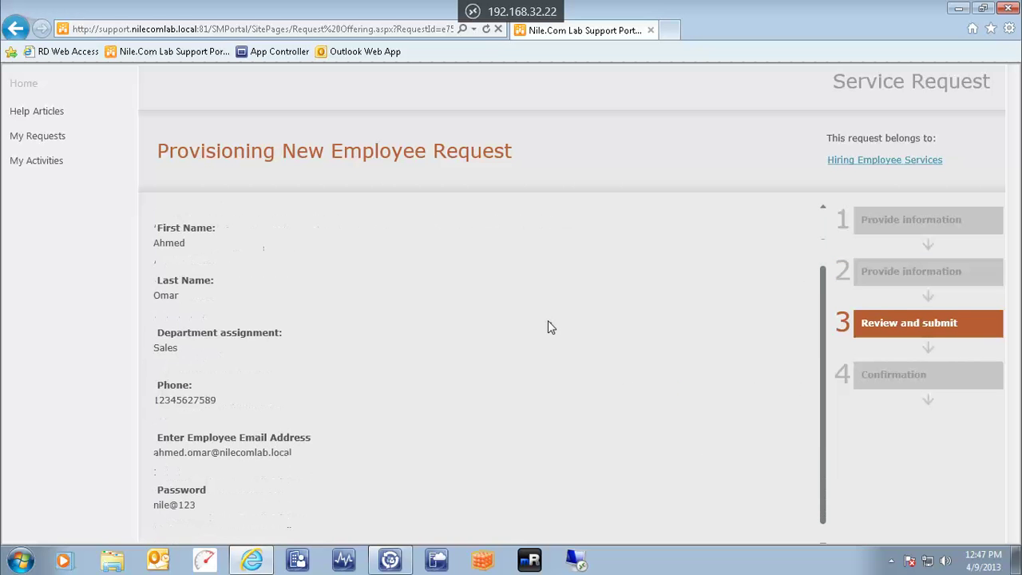
drag(822, 406, 828, 474)
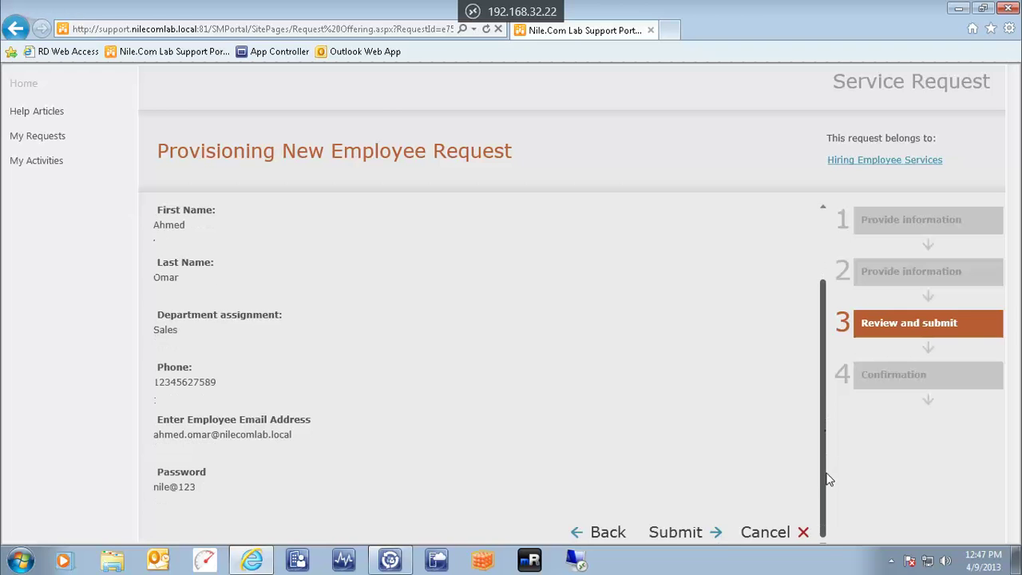
click(675, 534)
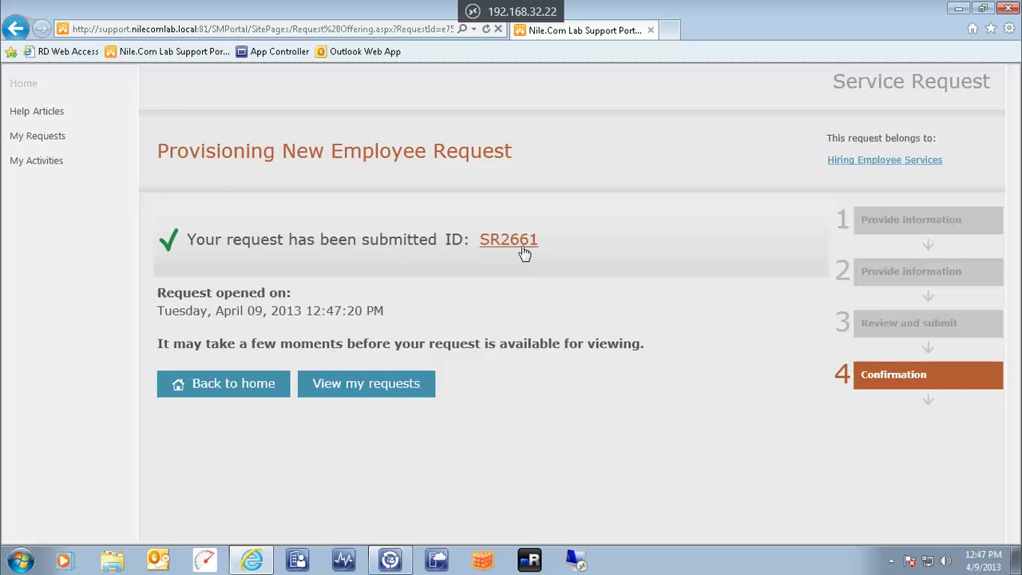
Bring up the Service Manager Console from the taskbar
mouse_move(398, 562)
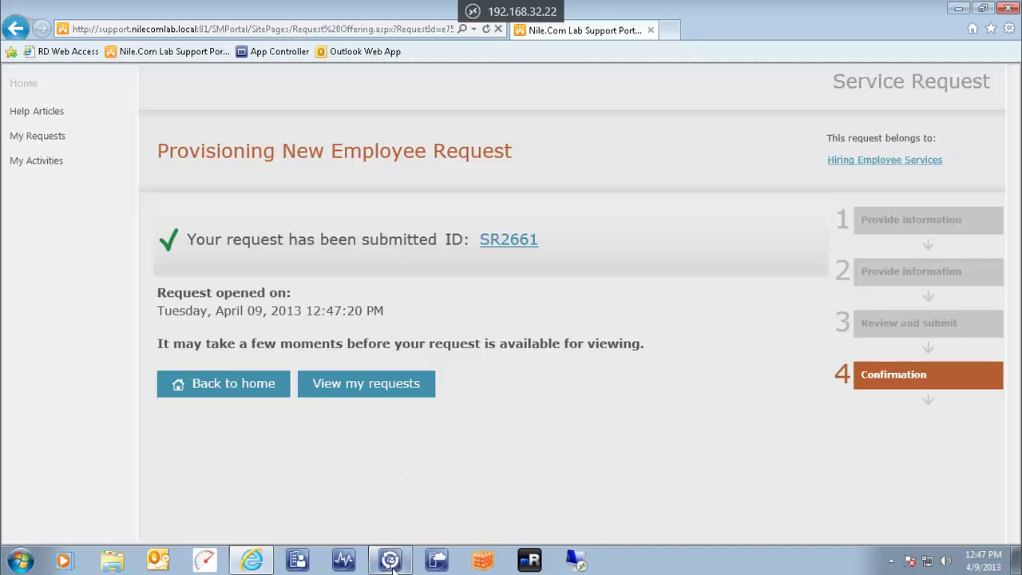
click(391, 562)
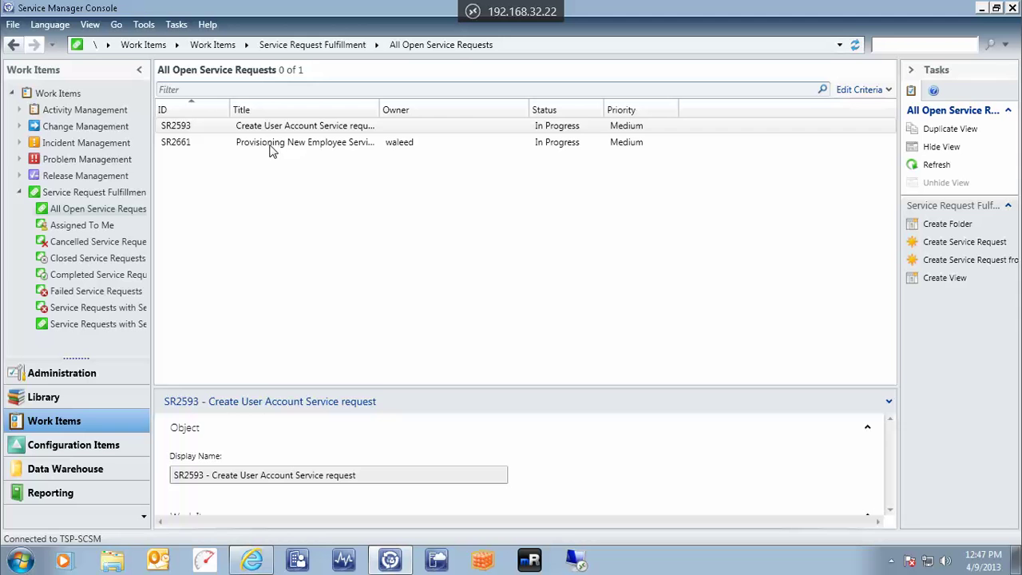
Open the SR2661 Provisioning New Employee service request form
click(547, 145)
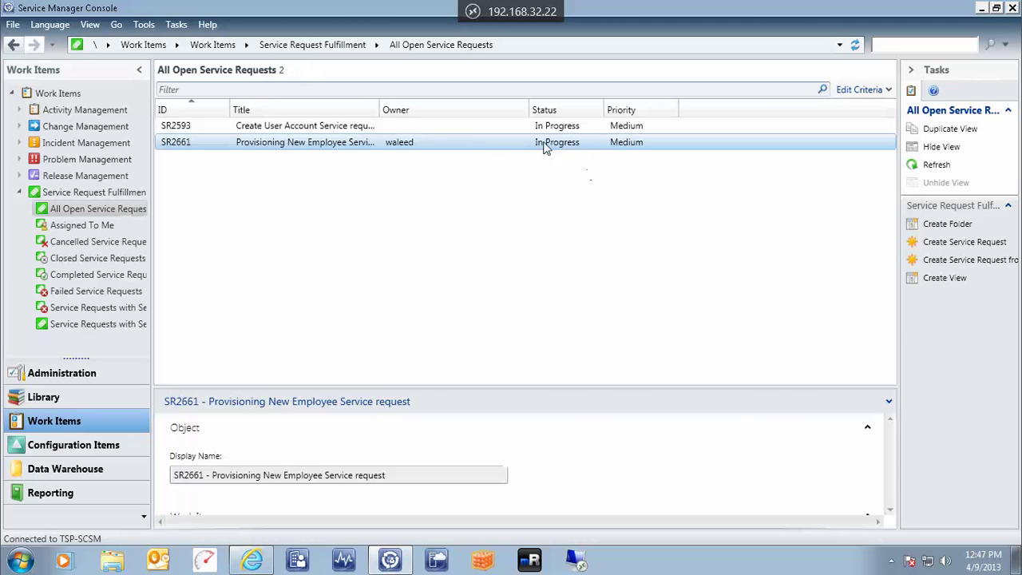
double_click(552, 148)
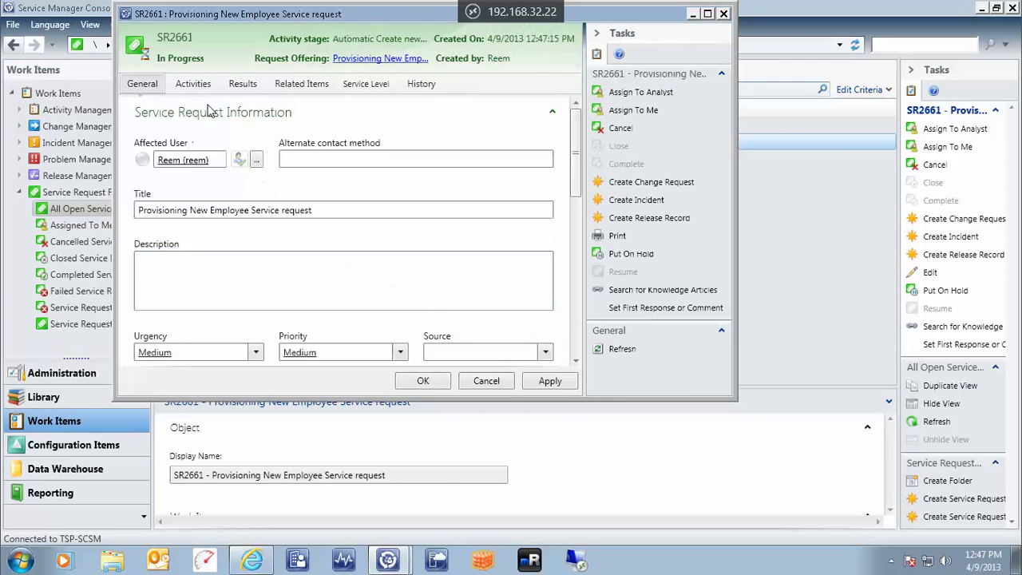
Check that runbook activity RB2662 is in progress, then switch to the 192.168.32.7 Orchestrator session
click(193, 88)
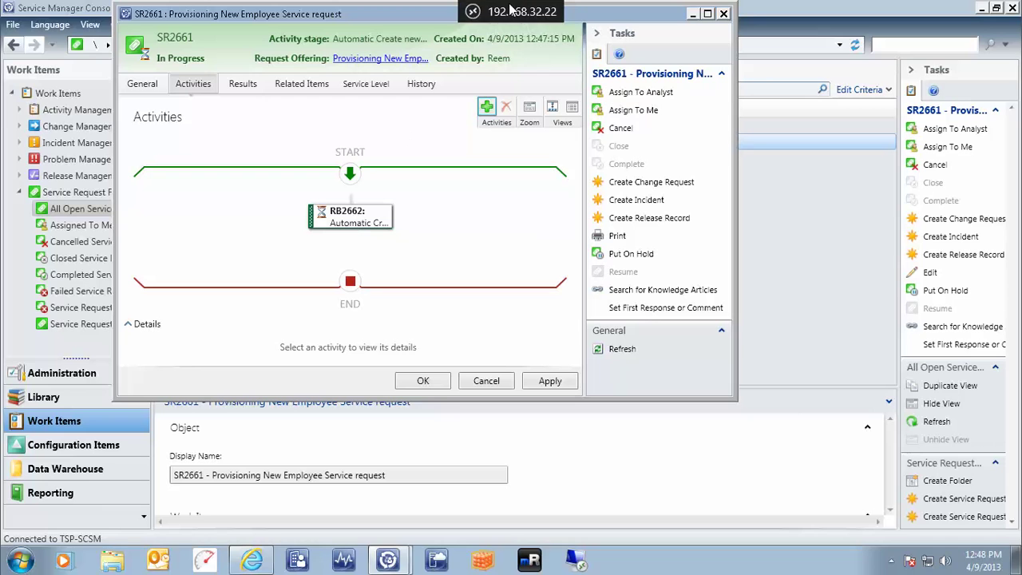
click(471, 11)
click(273, 82)
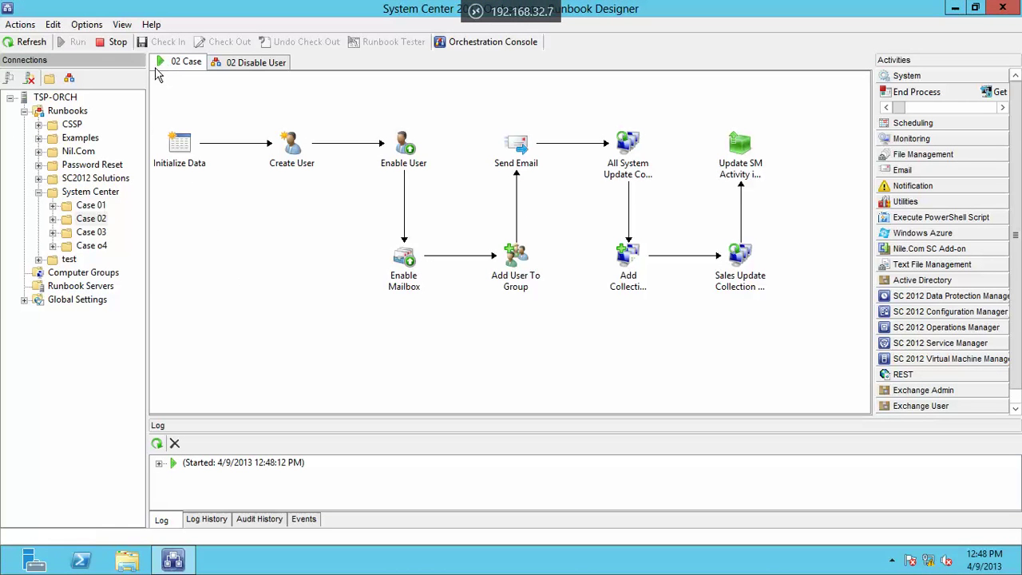
Expand the 02 Case run's log and inspect the Enable User and Send Email activities
click(160, 465)
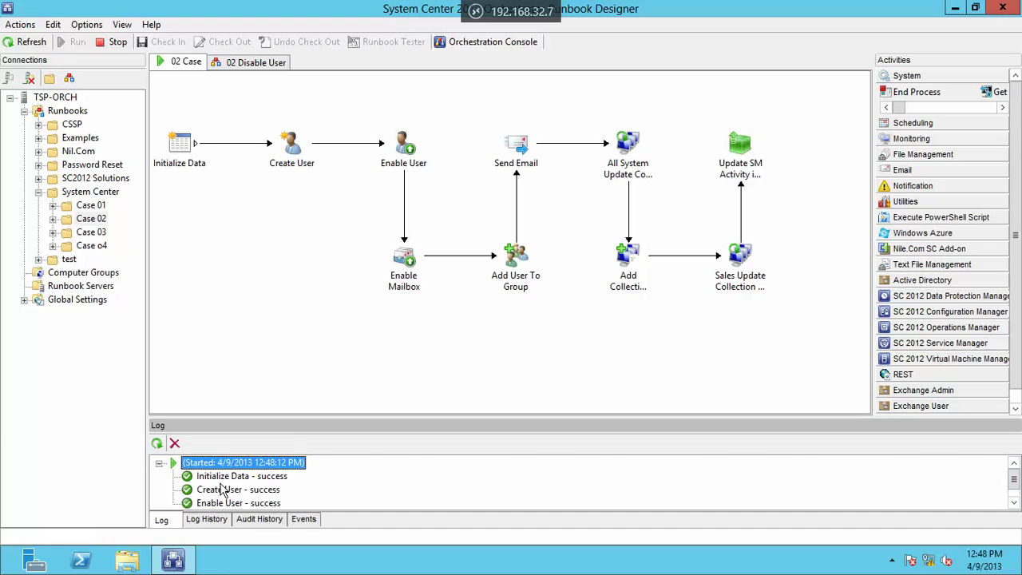
scroll(220, 488, down, 1)
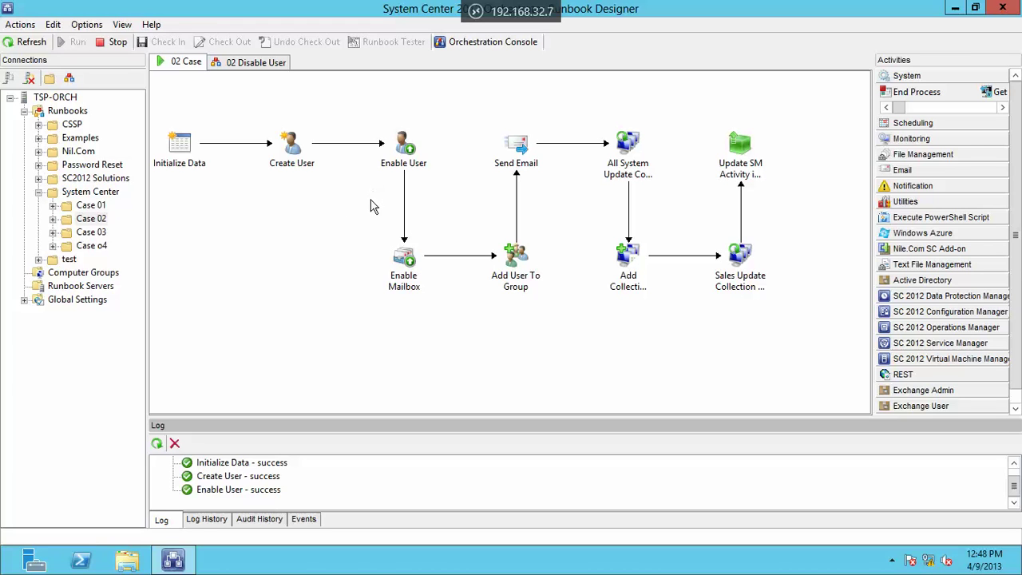
click(383, 168)
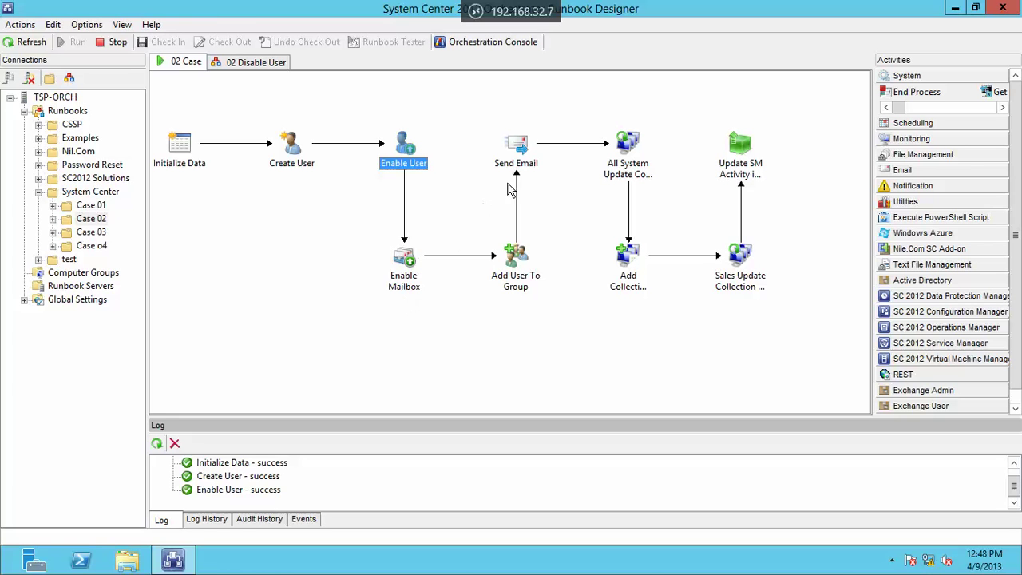
click(541, 177)
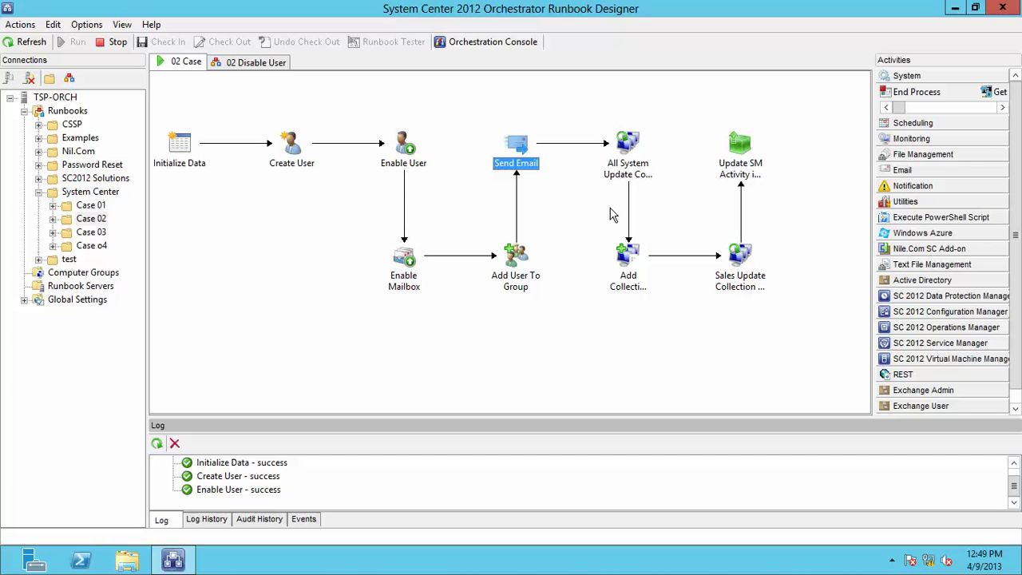
mouse_move(476, 10)
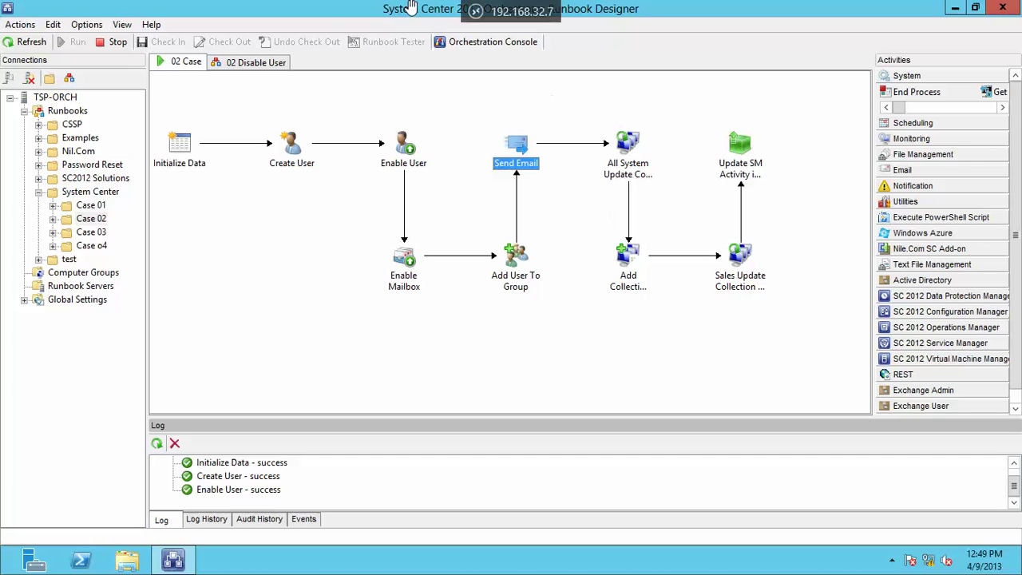
click(476, 10)
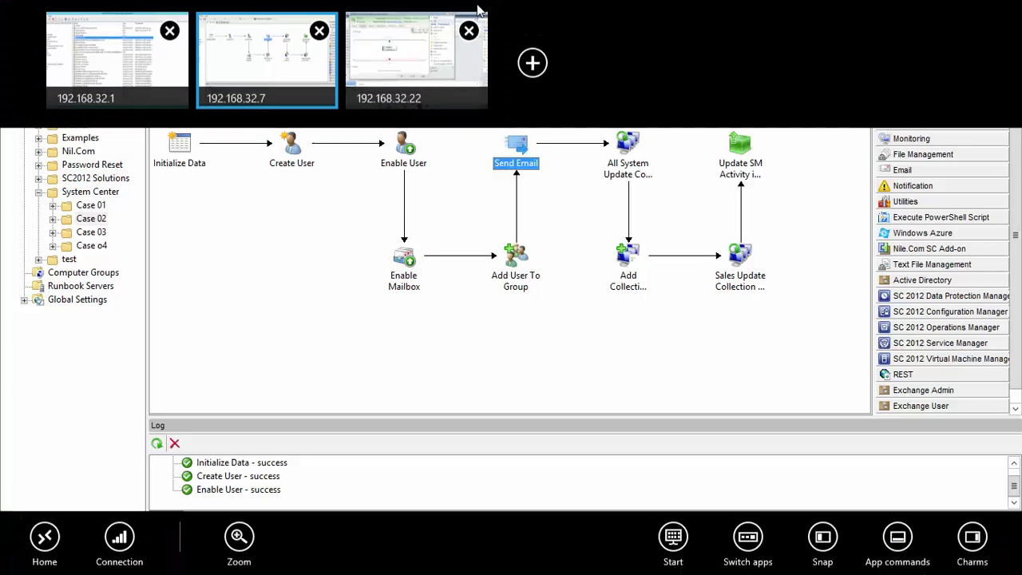
In the 192.168.32.1 session, refresh the Users folder and select the new employee account
click(133, 65)
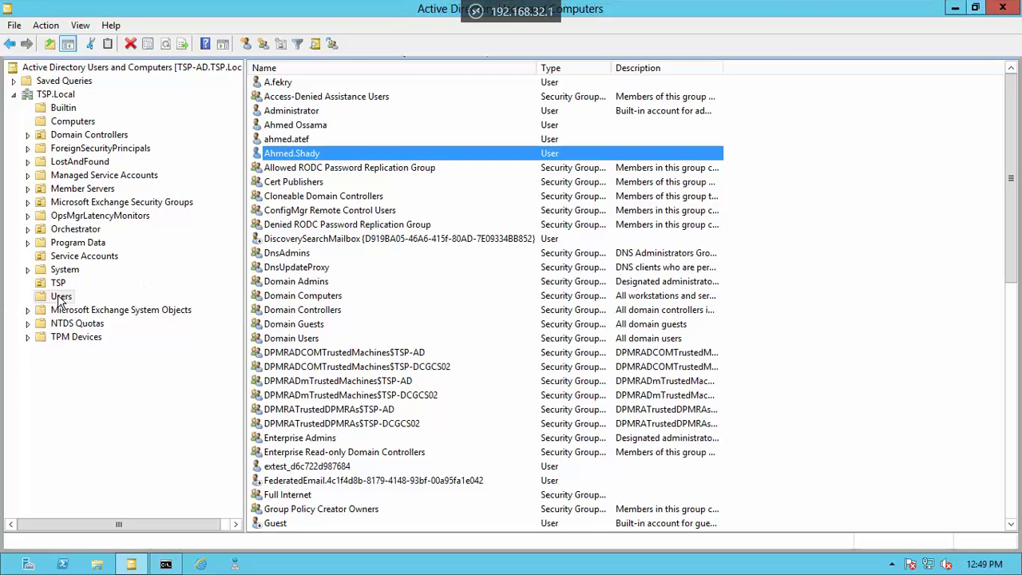
right_click(58, 296)
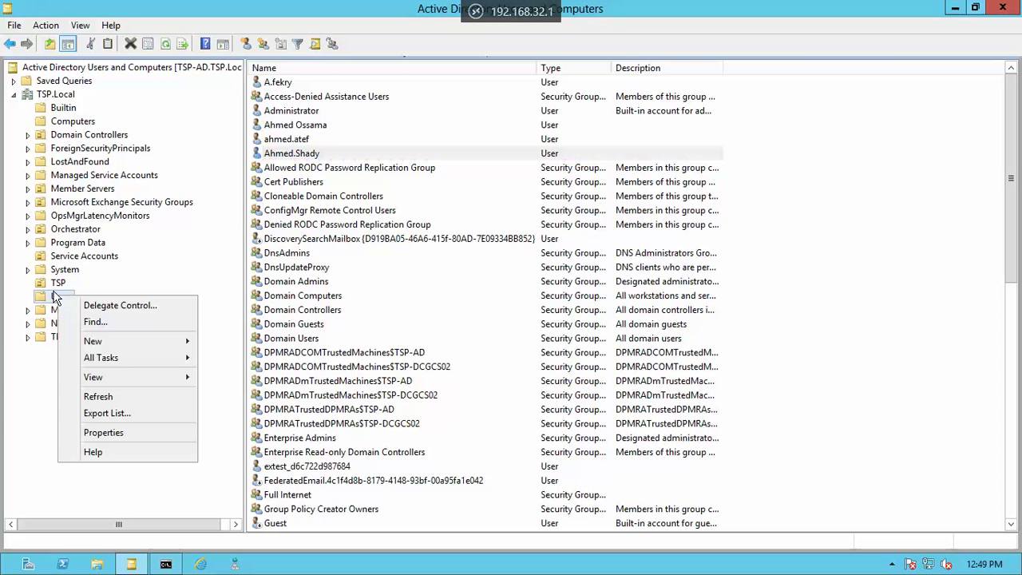
click(97, 397)
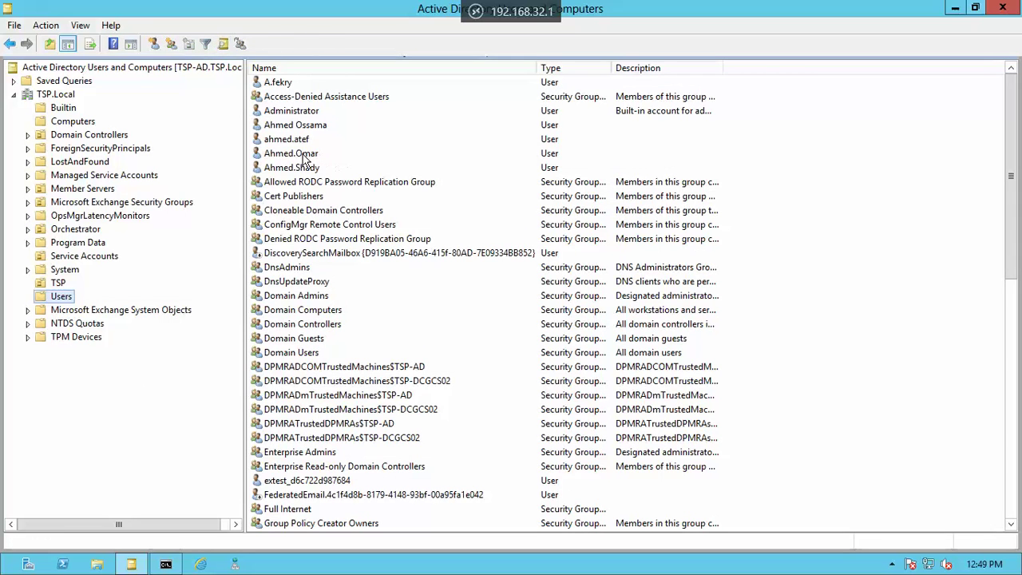
click(302, 154)
Confirm the new user's Sales group membership, then switch to the 192.168.32.22 session
right_click(299, 160)
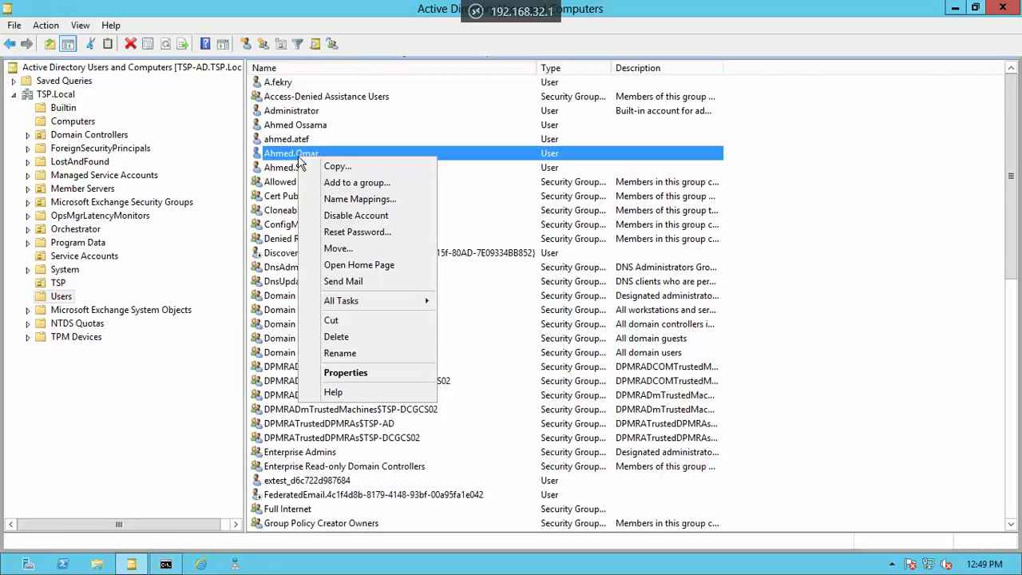
click(351, 375)
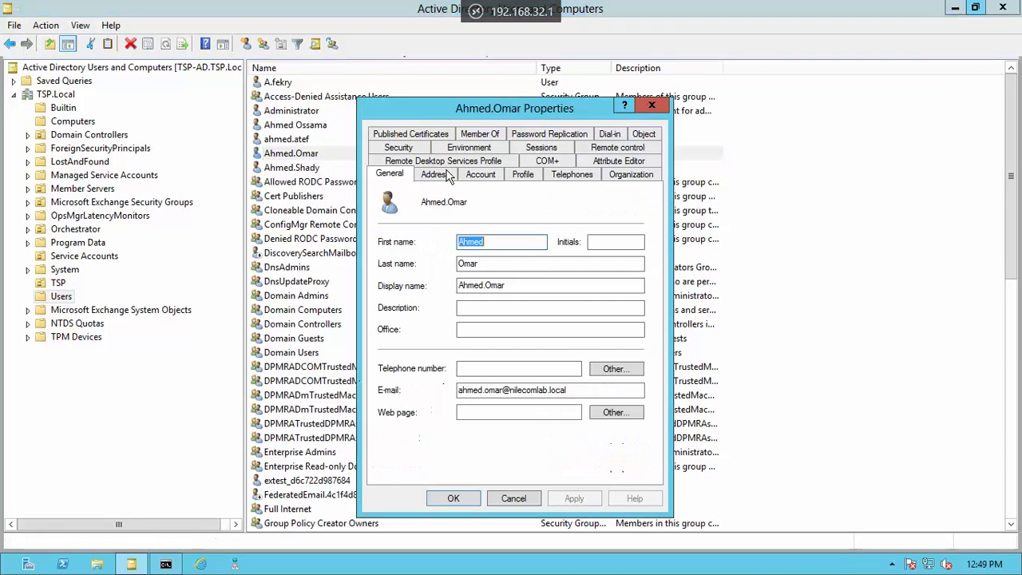
click(491, 135)
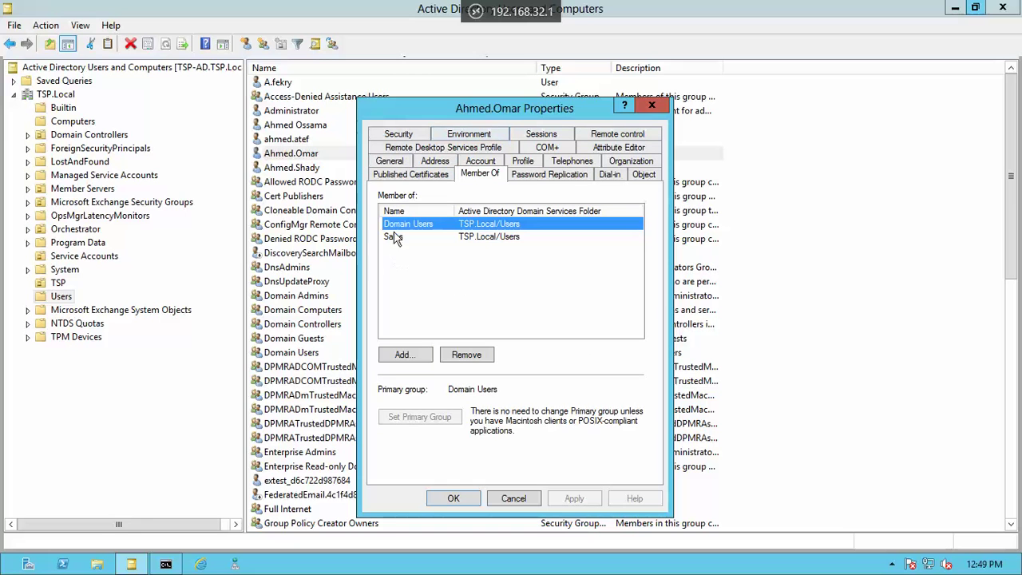
click(394, 235)
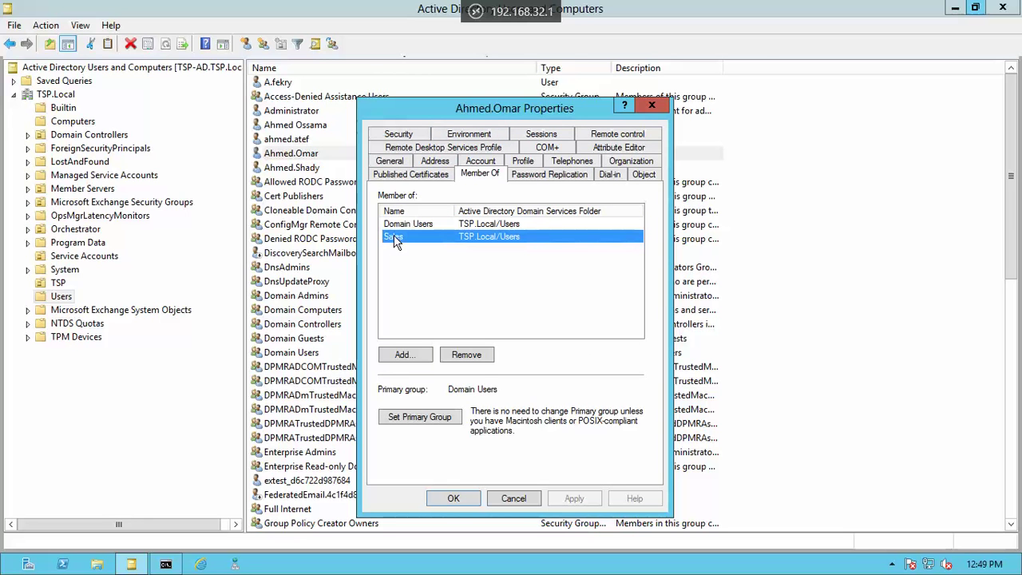
click(453, 498)
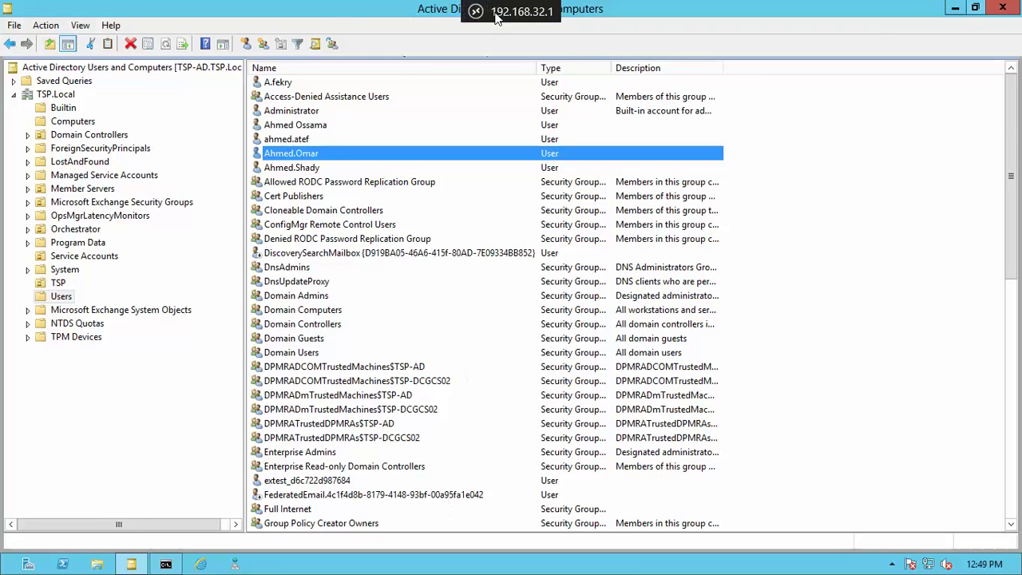
click(511, 11)
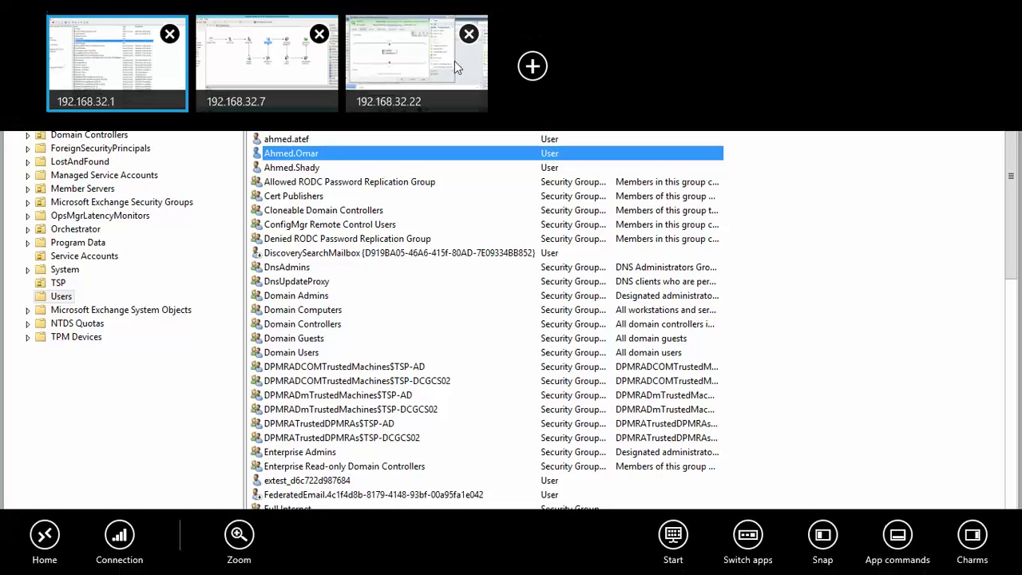
click(404, 70)
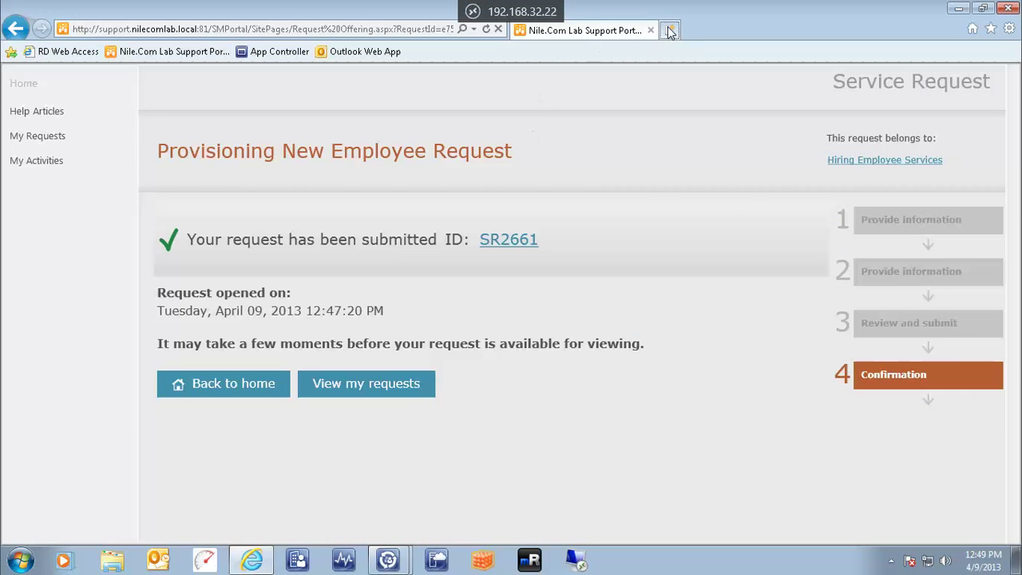
Open Outlook Web App in a new tab and sign in with the new employee's credentials
click(669, 31)
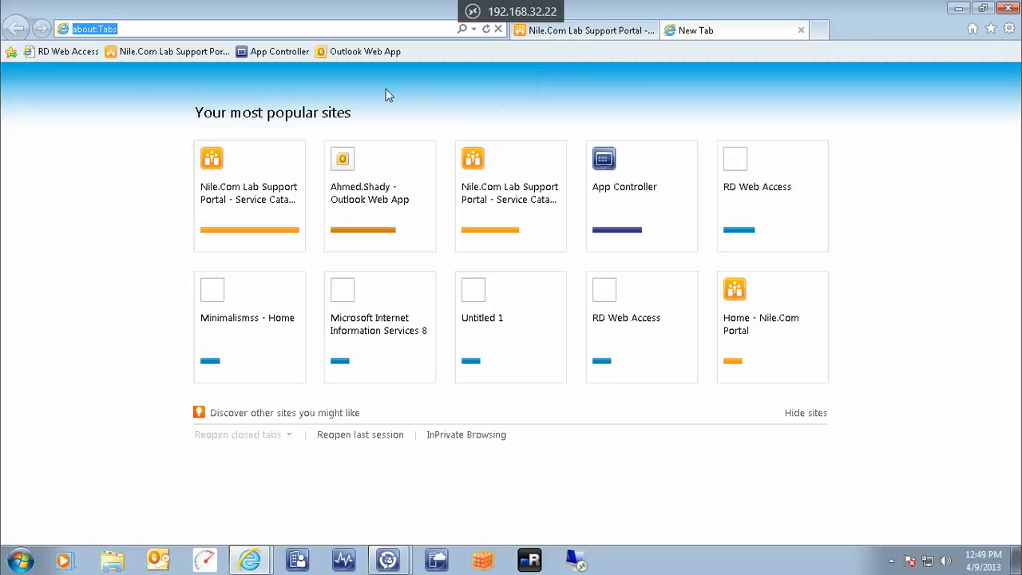
click(363, 53)
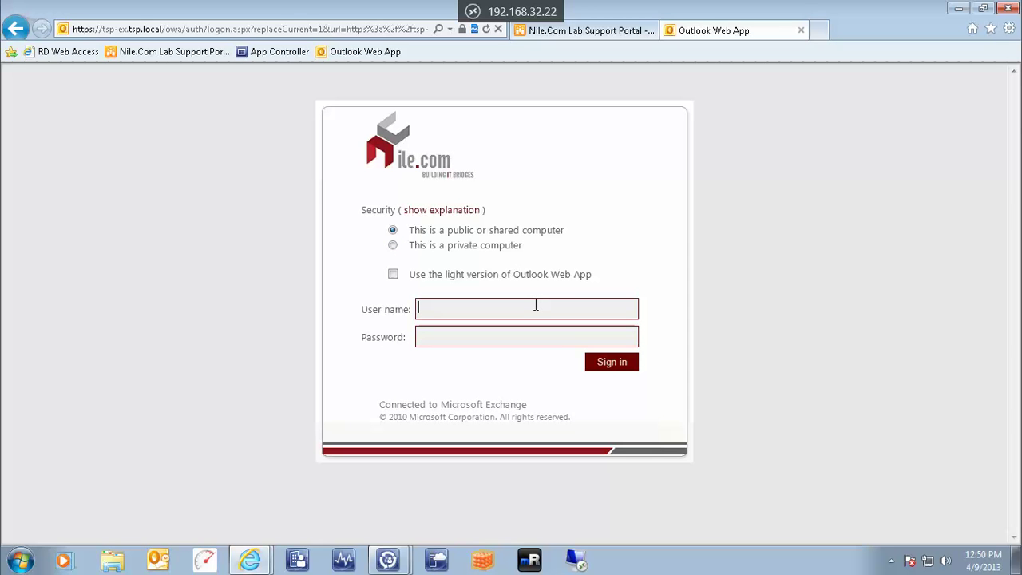
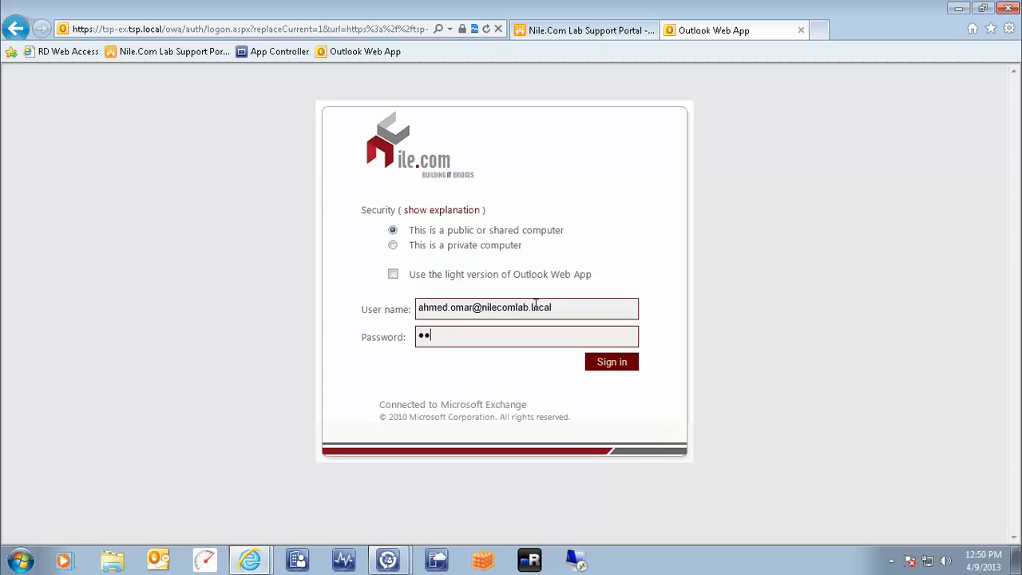
click(604, 366)
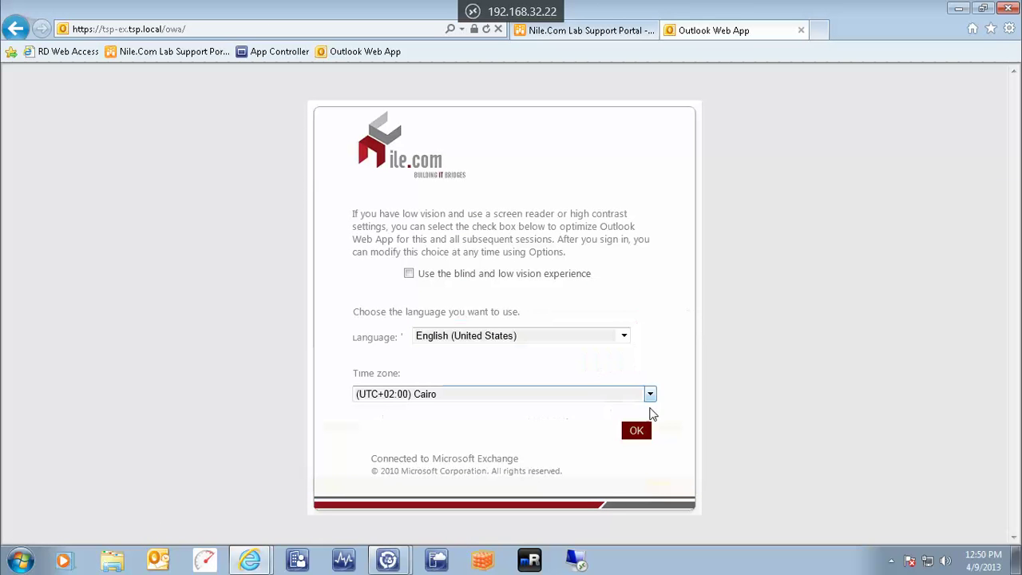
click(639, 433)
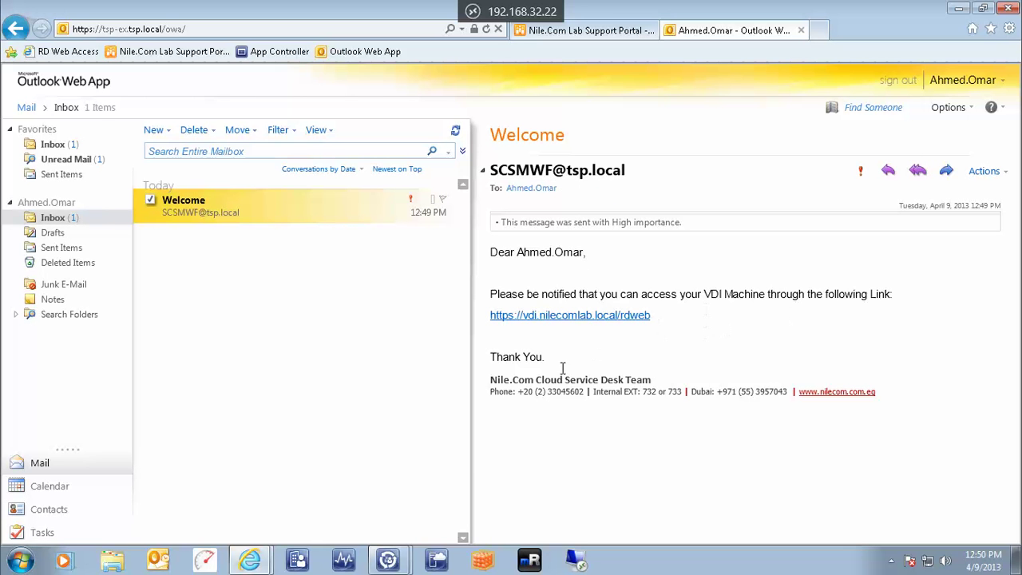
drag(676, 312, 486, 315)
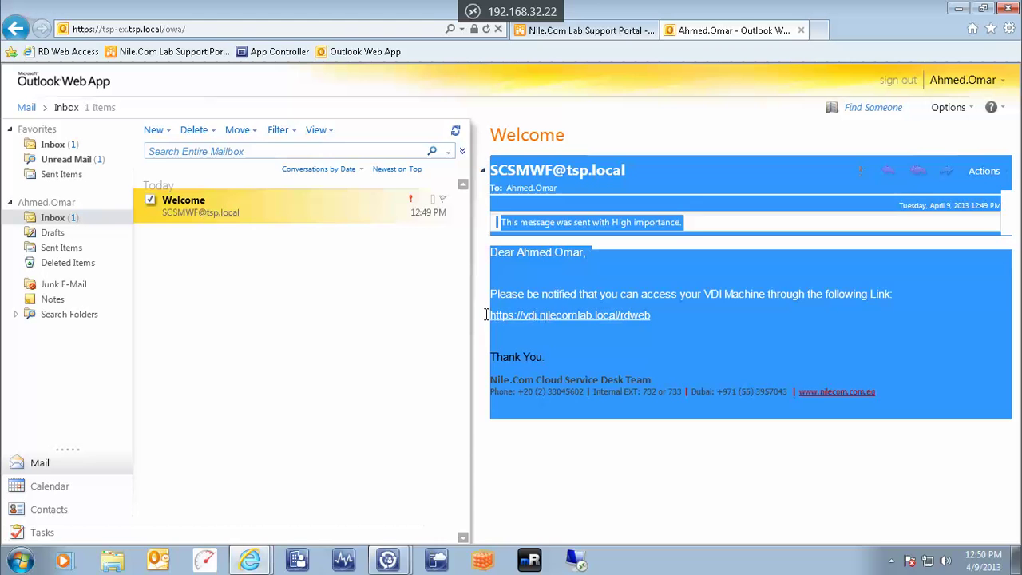
click(705, 315)
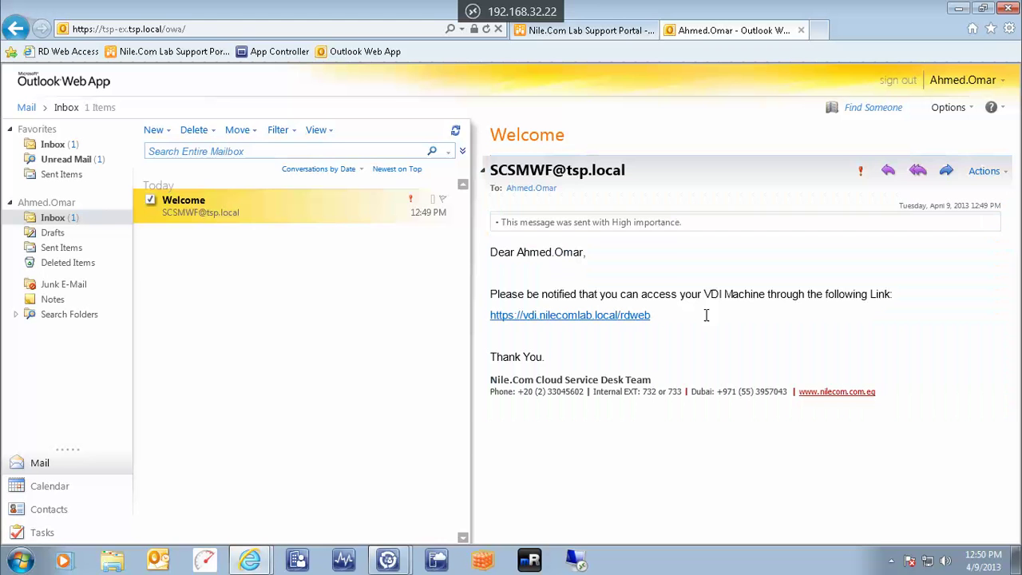
click(587, 316)
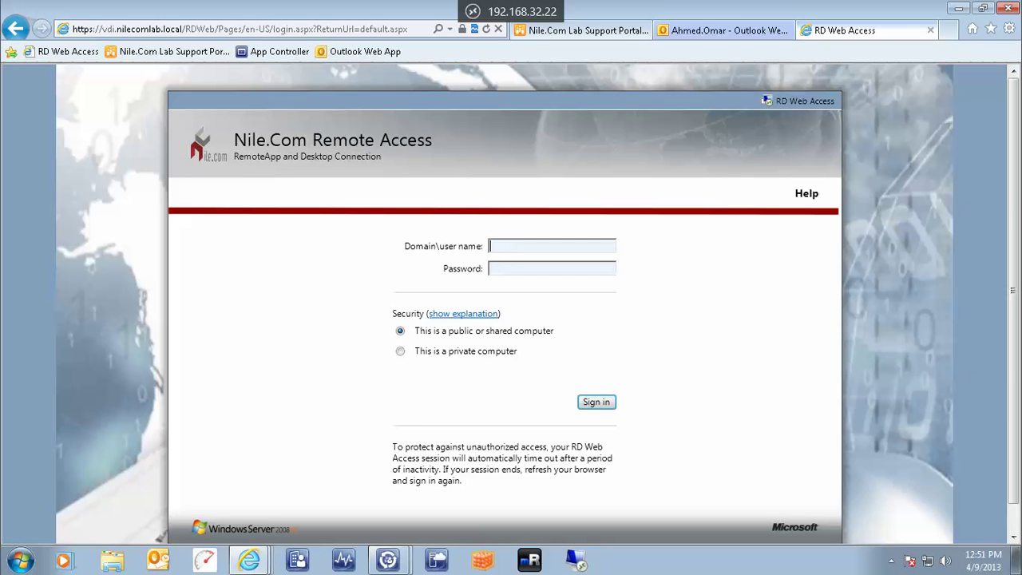
Sign in to the Nile.Com Remote Access portal with the new employee's domain user name and password
mouse_move(1016, 568)
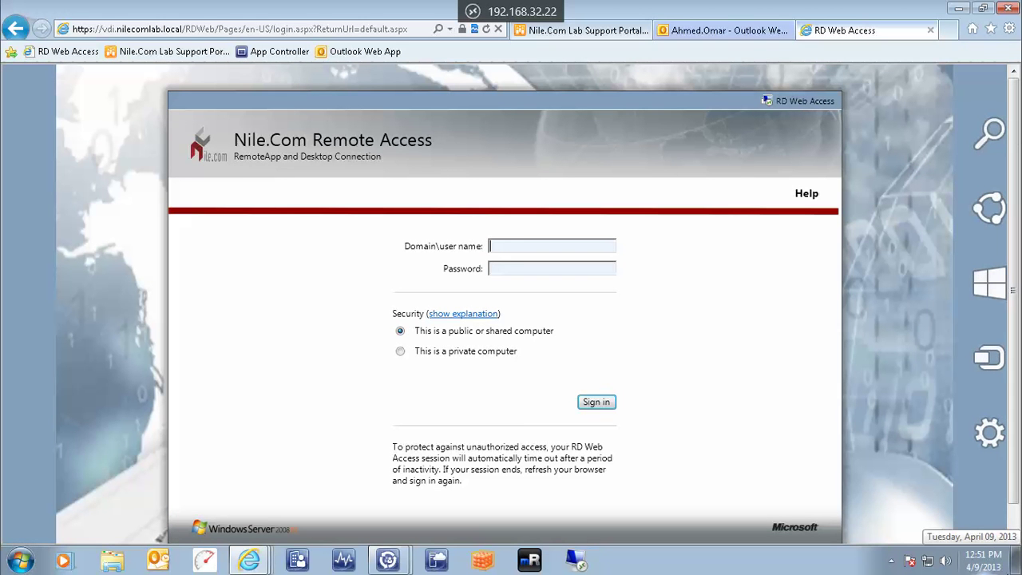
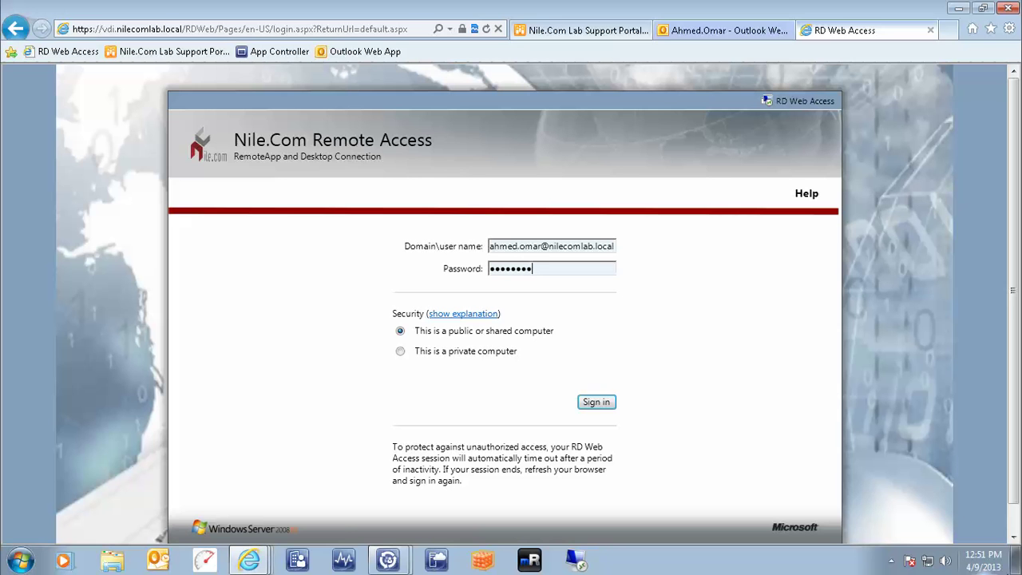
click(595, 402)
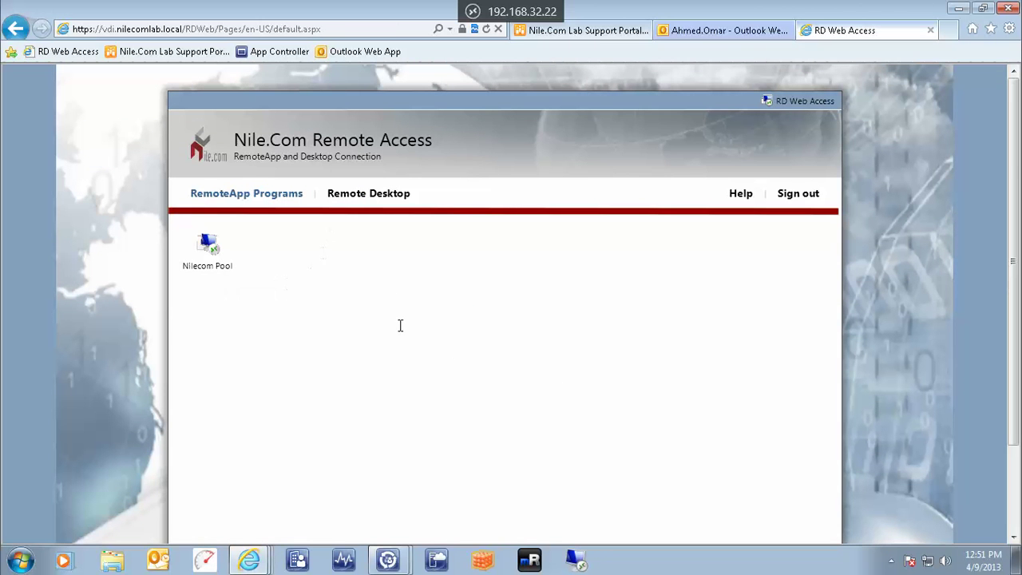
Launch the Nilecom Pool desktop and submit the employee's credentials in Windows Security
click(205, 278)
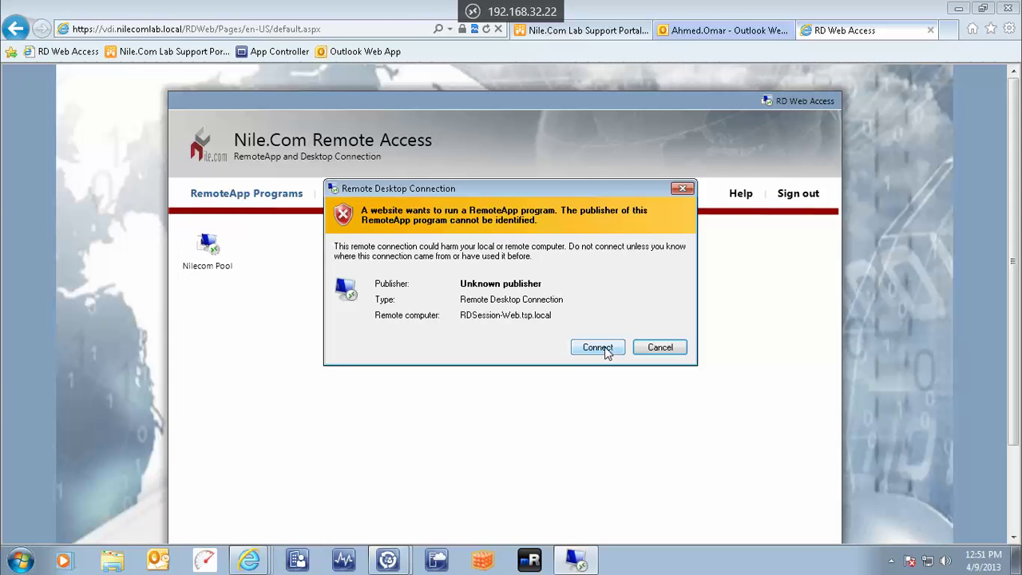
click(607, 352)
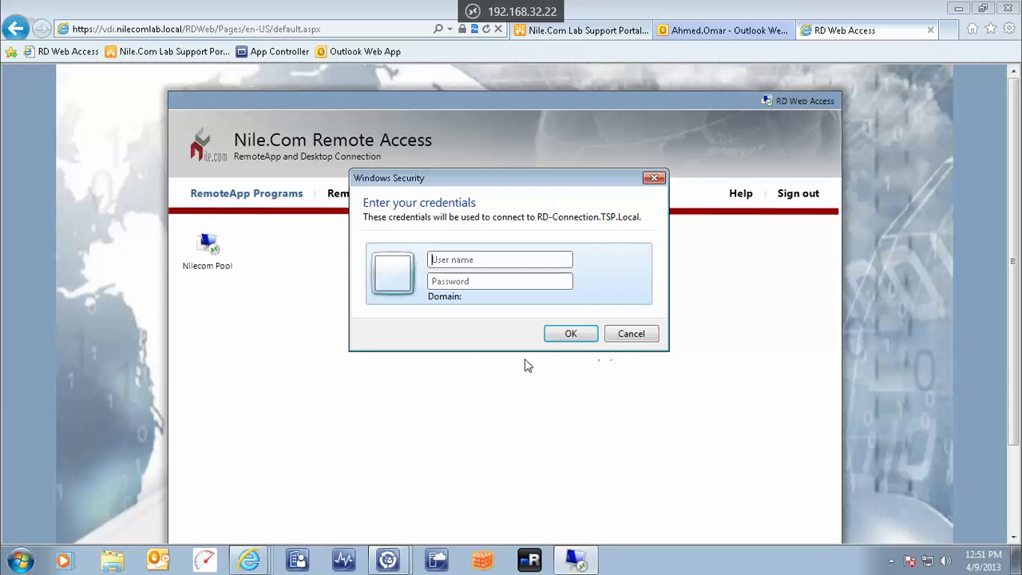
click(495, 261)
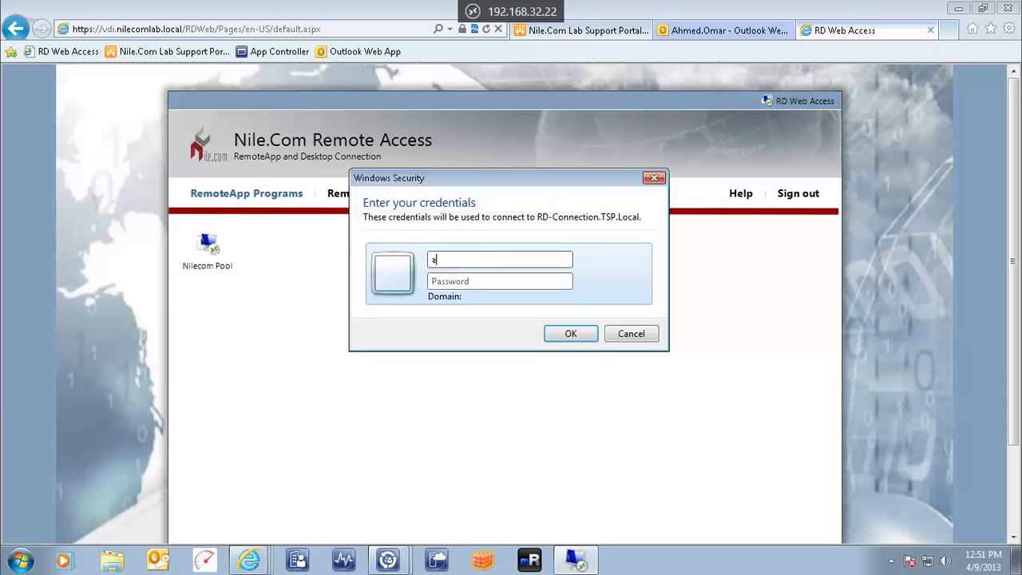
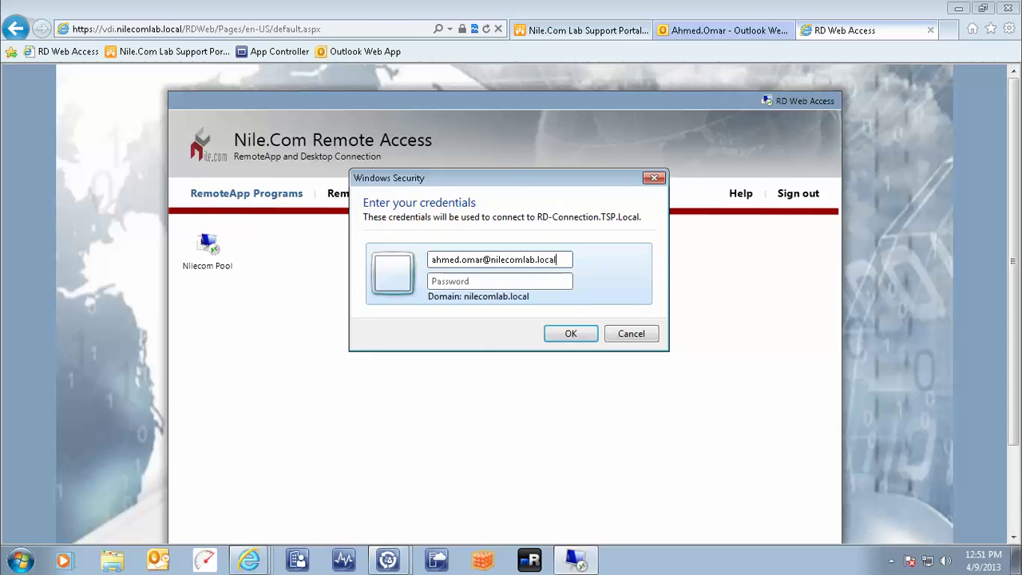
key(Tab)
text(•••••)
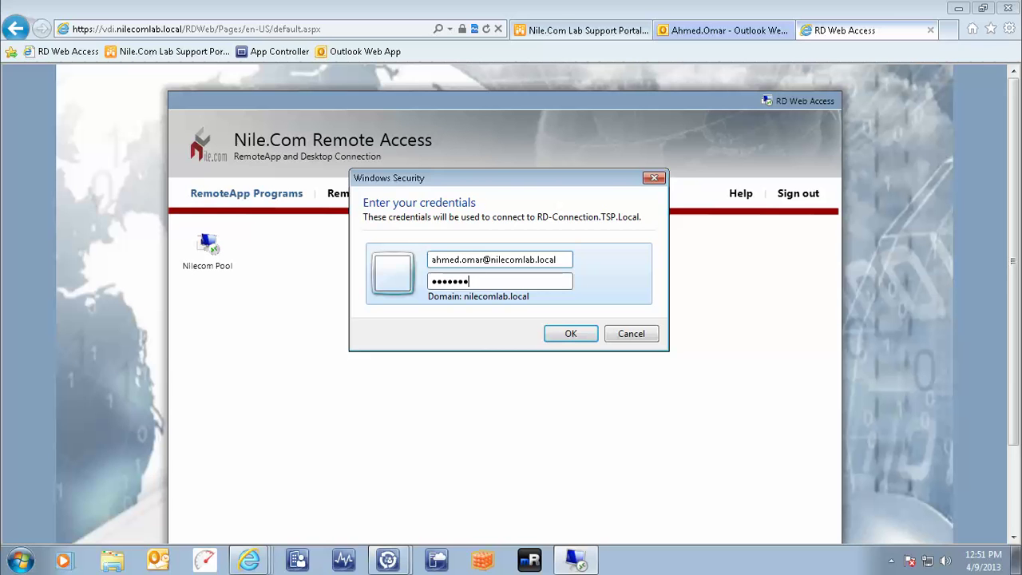
click(594, 337)
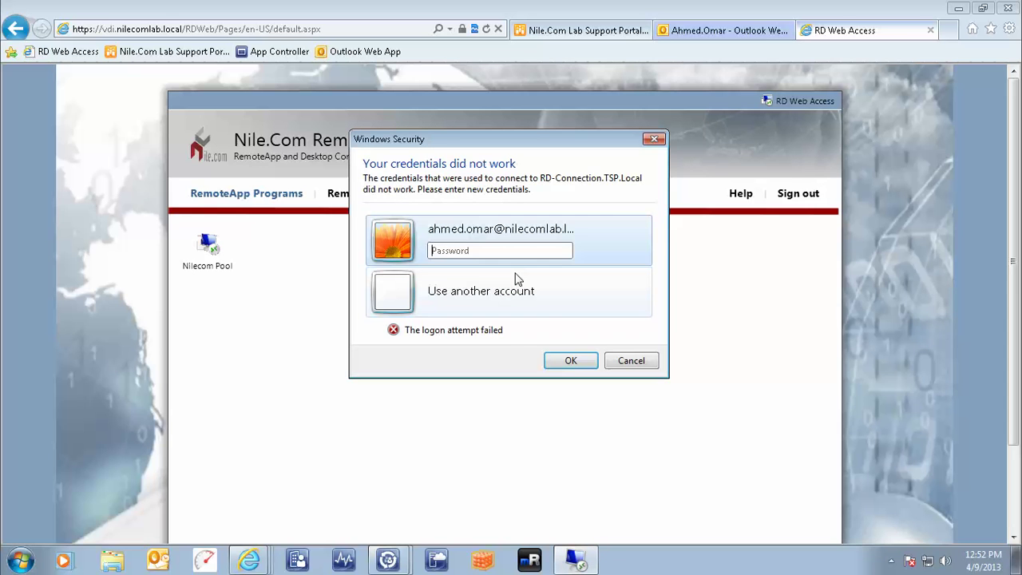
Choose Use another account and re-enter the employee's user name and password to connect
click(514, 296)
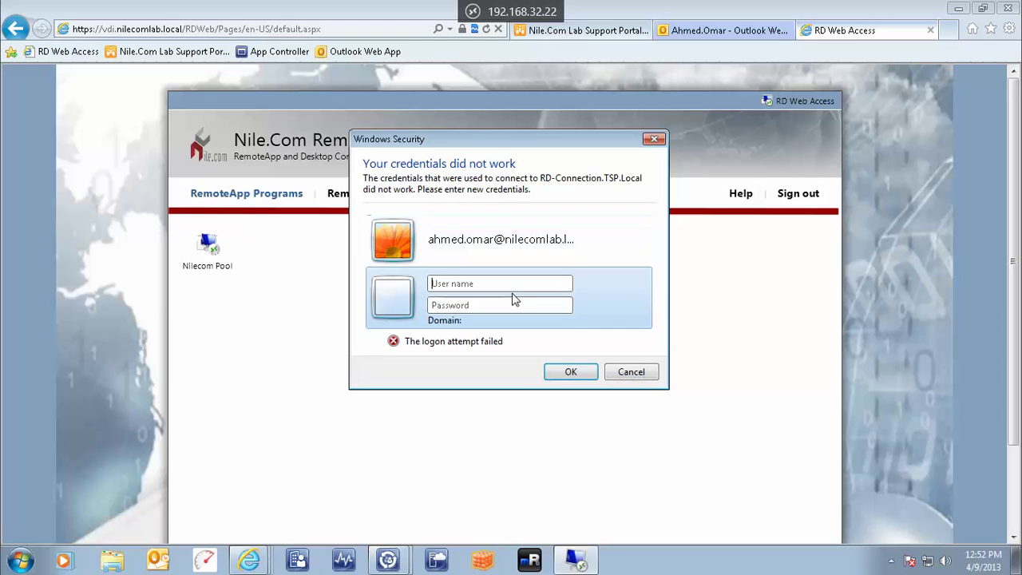
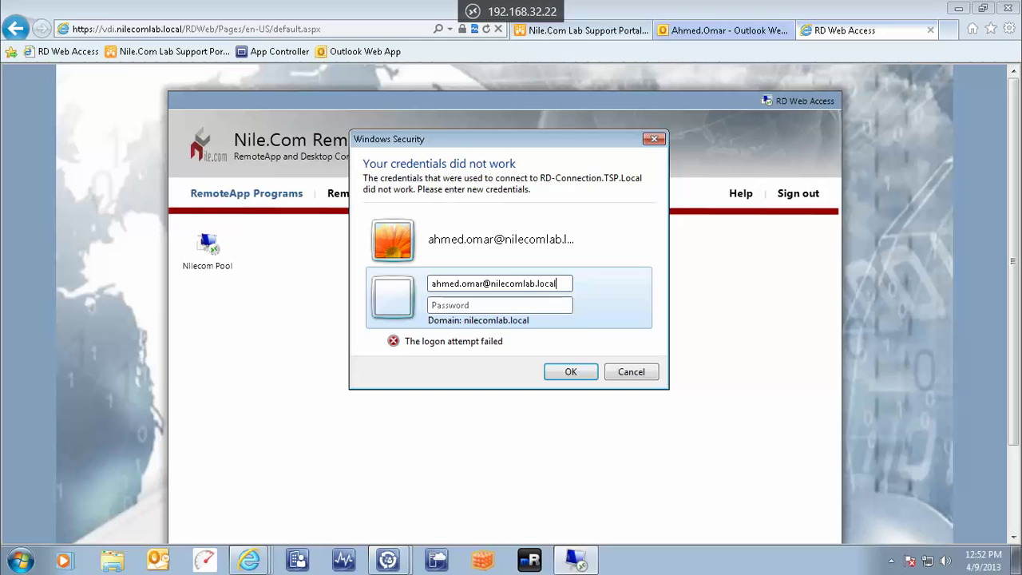
key(Tab)
text(••••••••)
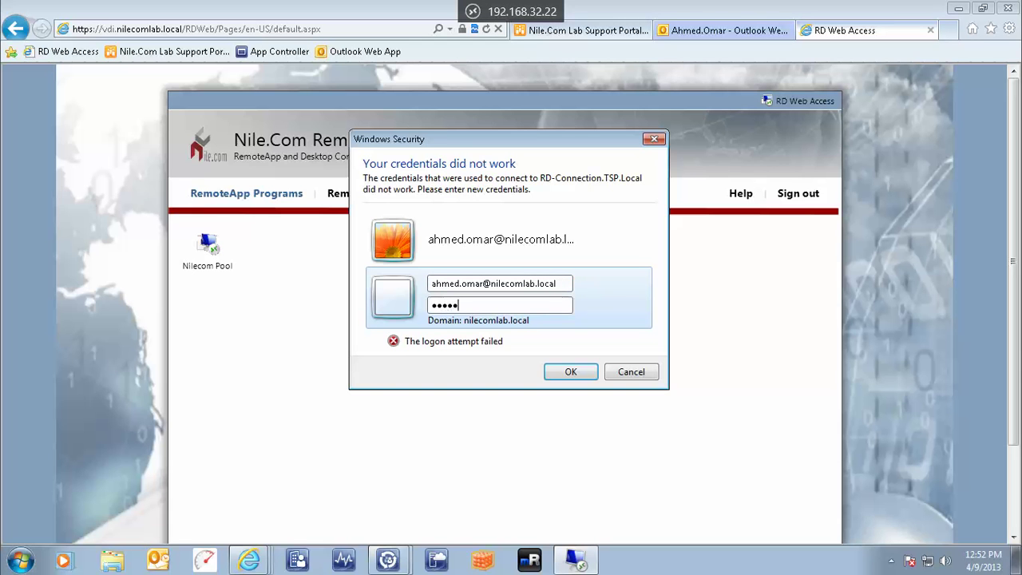
key(Return)
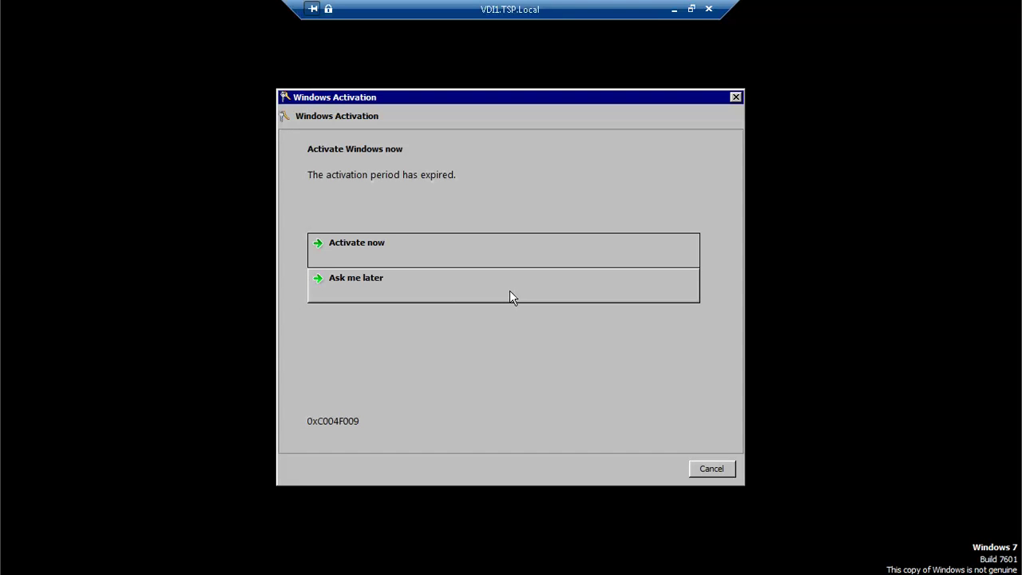
Postpone Windows activation with Ask me later and close the activation notice
click(510, 292)
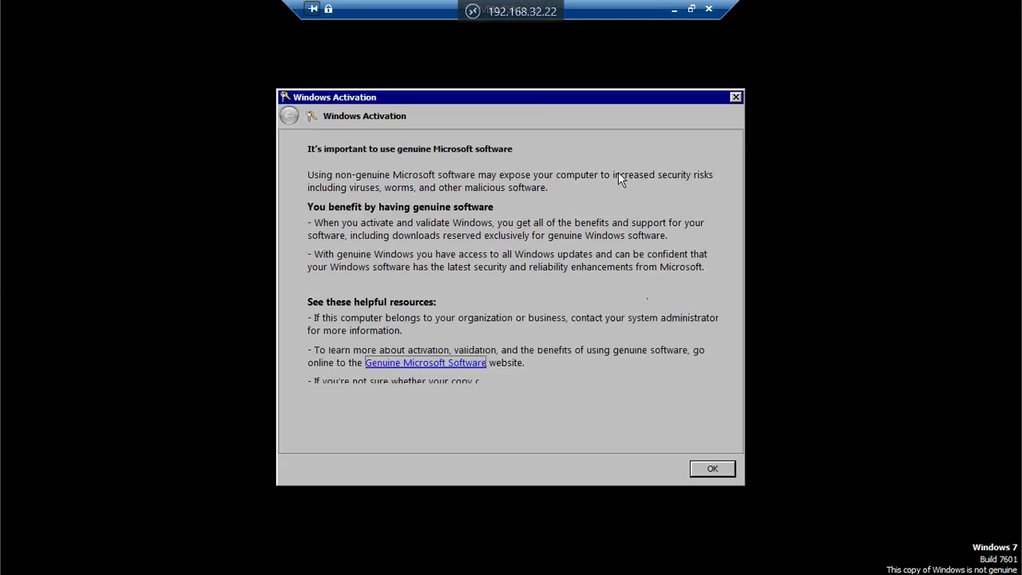
click(735, 98)
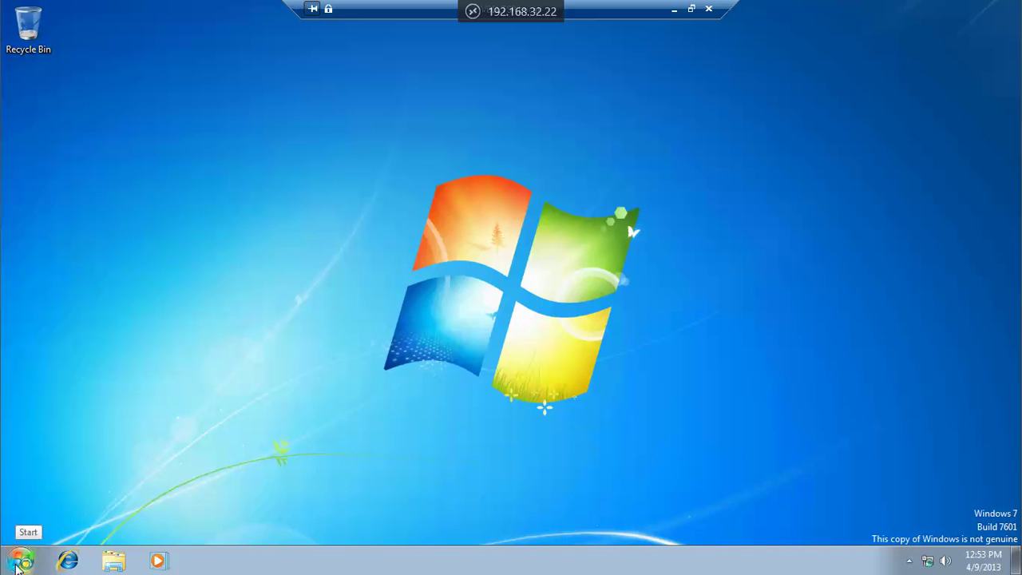
Launch Software Center from All Programs > Microsoft System Center 2012 > Configuration Manager
click(21, 564)
click(49, 494)
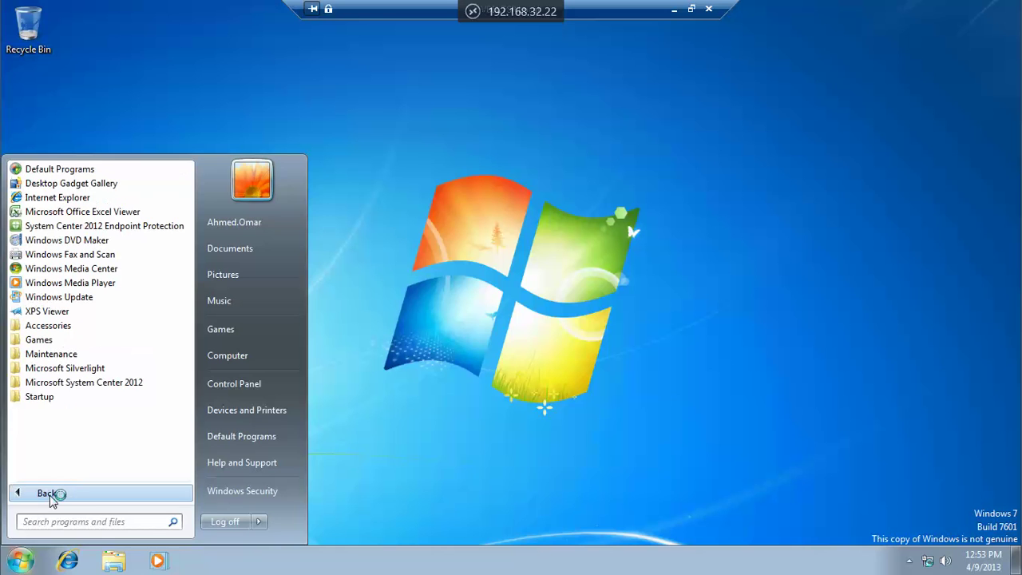
click(90, 383)
click(88, 397)
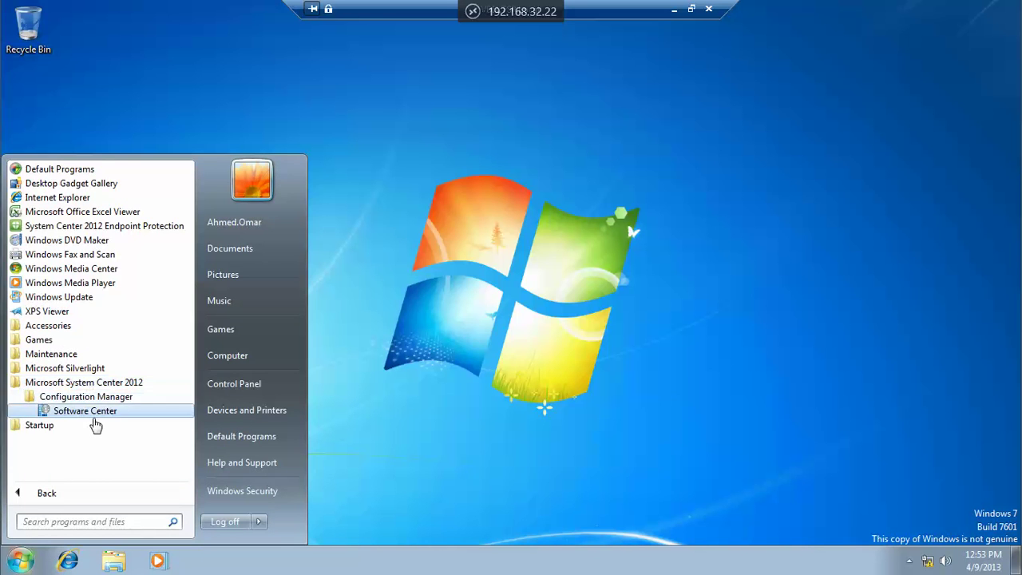
click(95, 412)
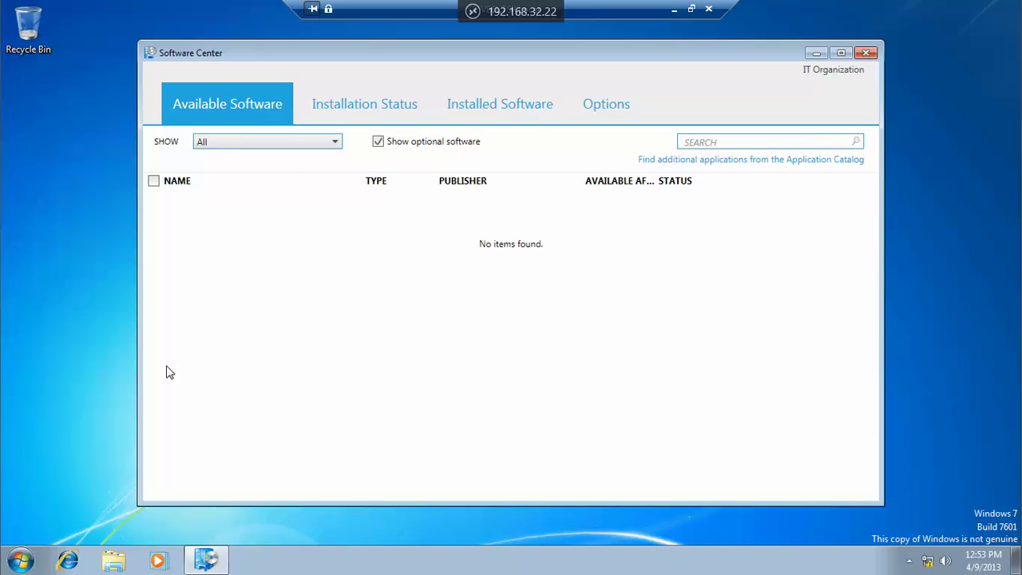
Confirm Installed Software lists Microsoft Office Excel Viewer, then switch back to PowerPoint slide 65
click(358, 105)
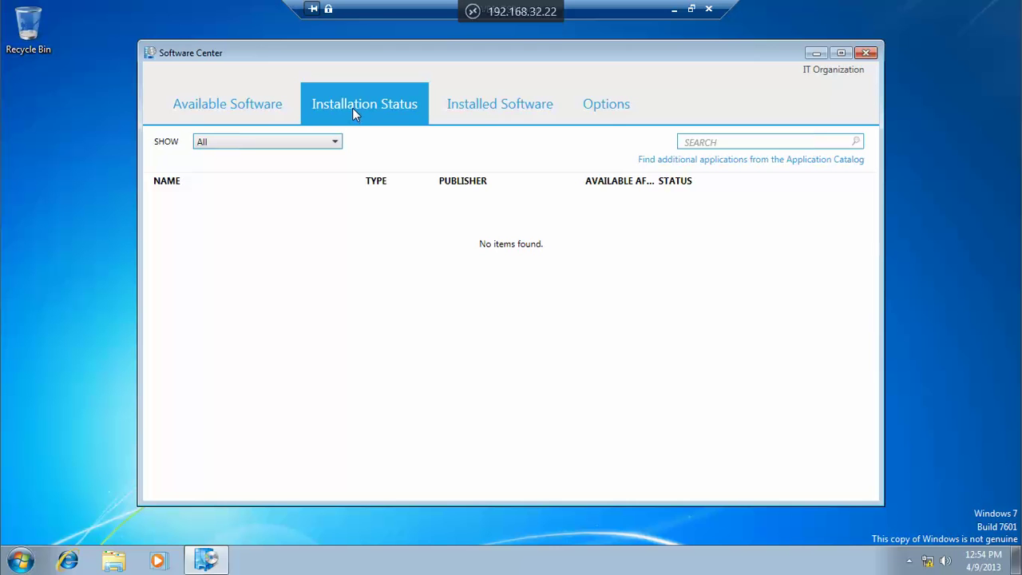
click(518, 109)
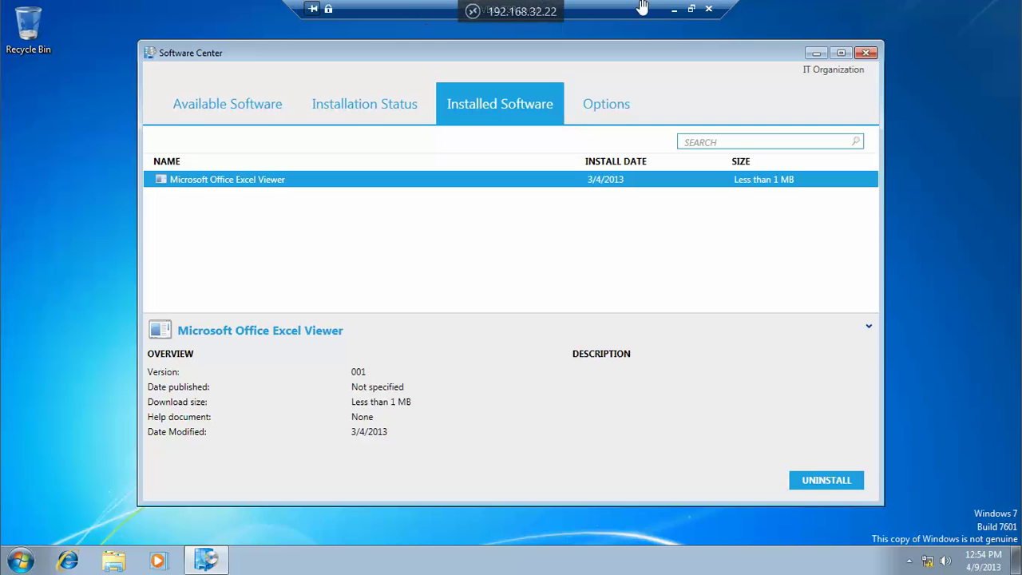
click(5, 8)
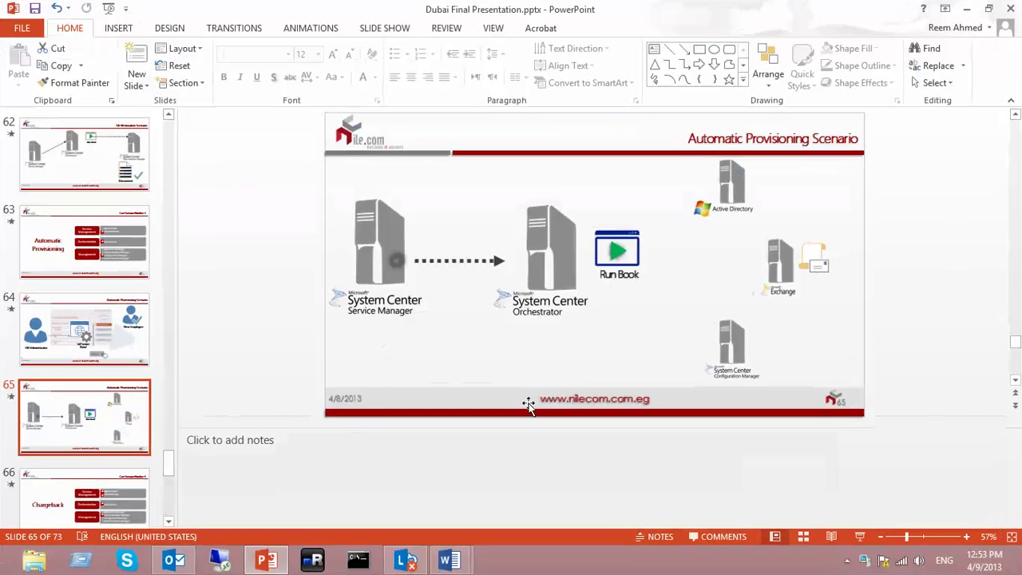